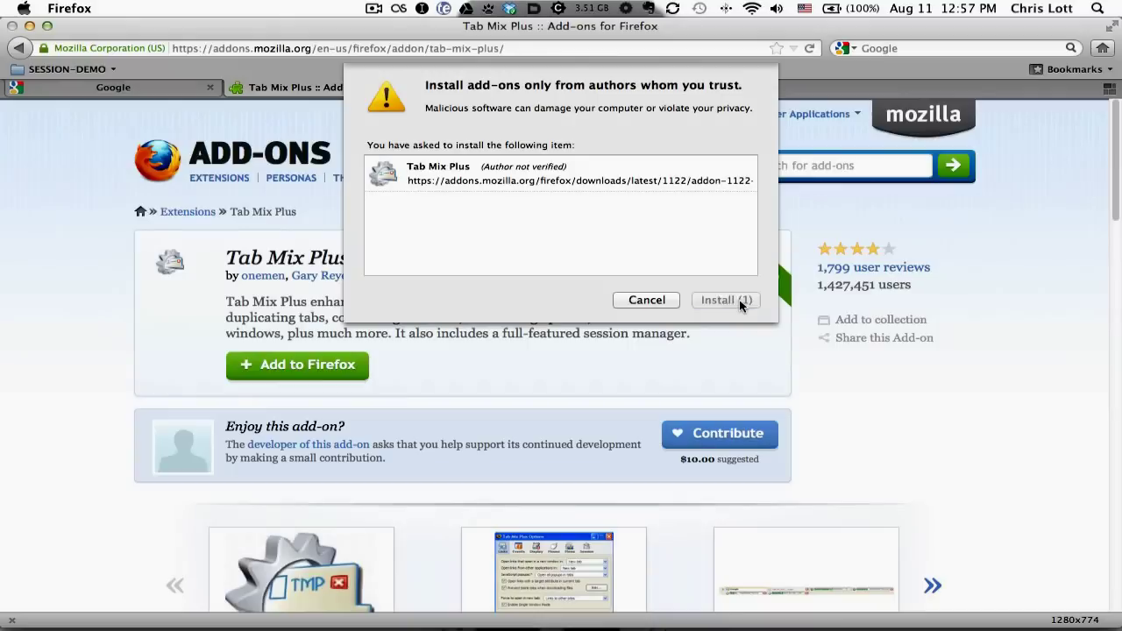
Install the Tab Mix Plus add-on and restart Firefox to activate it.
click(736, 303)
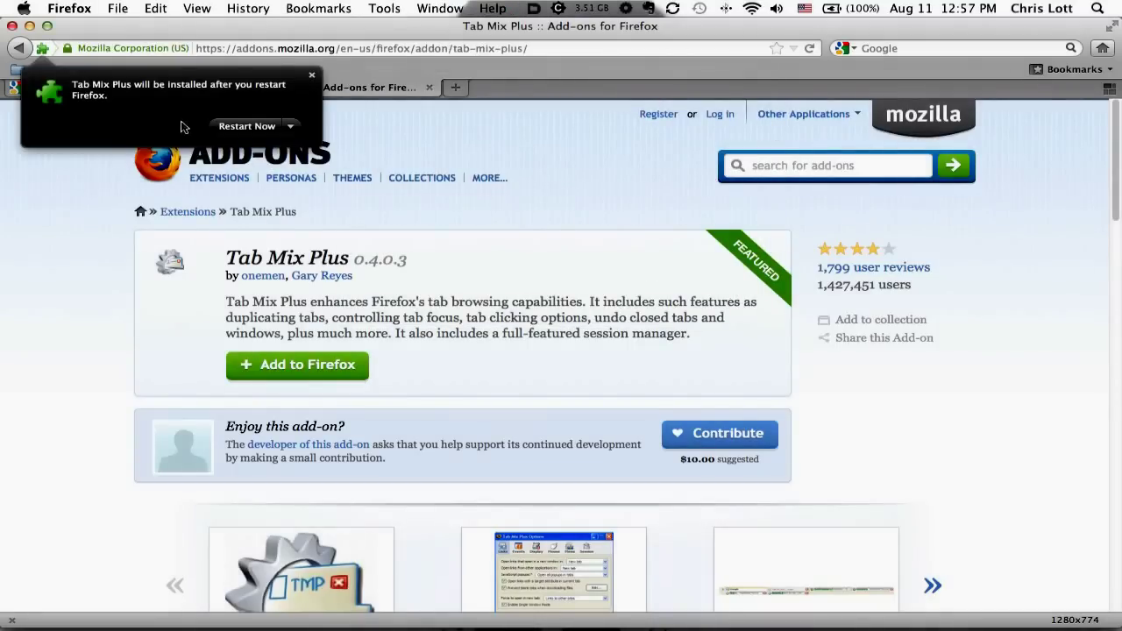
click(238, 132)
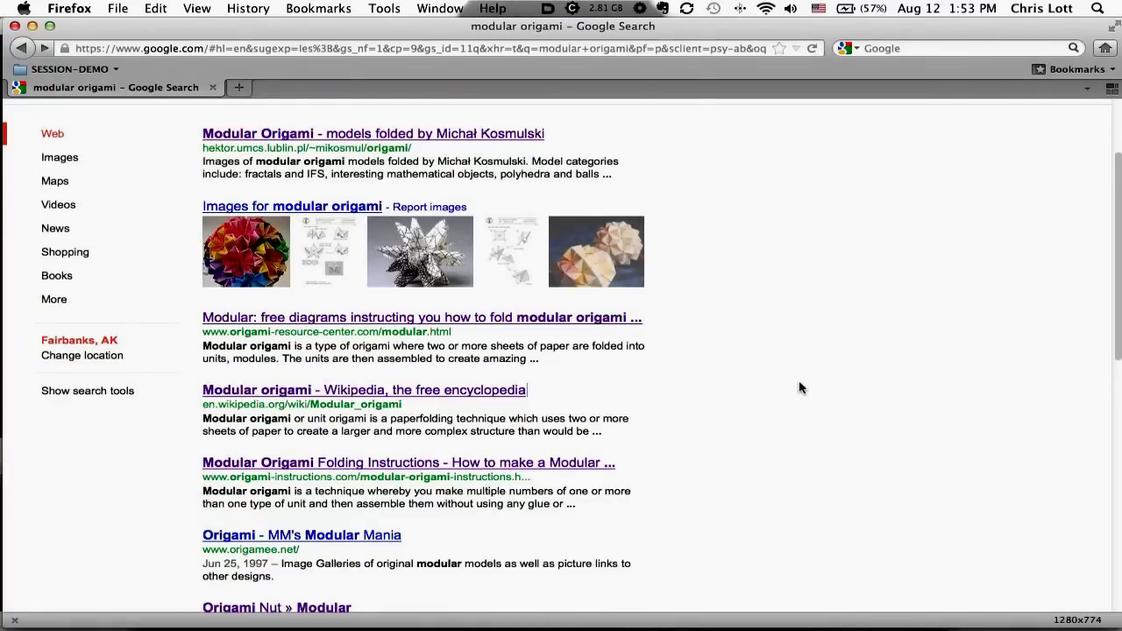
Open the first modular origami result, the free folding diagrams result and the Wikipedia result in separate background tabs.
scroll(809, 380, up, 3)
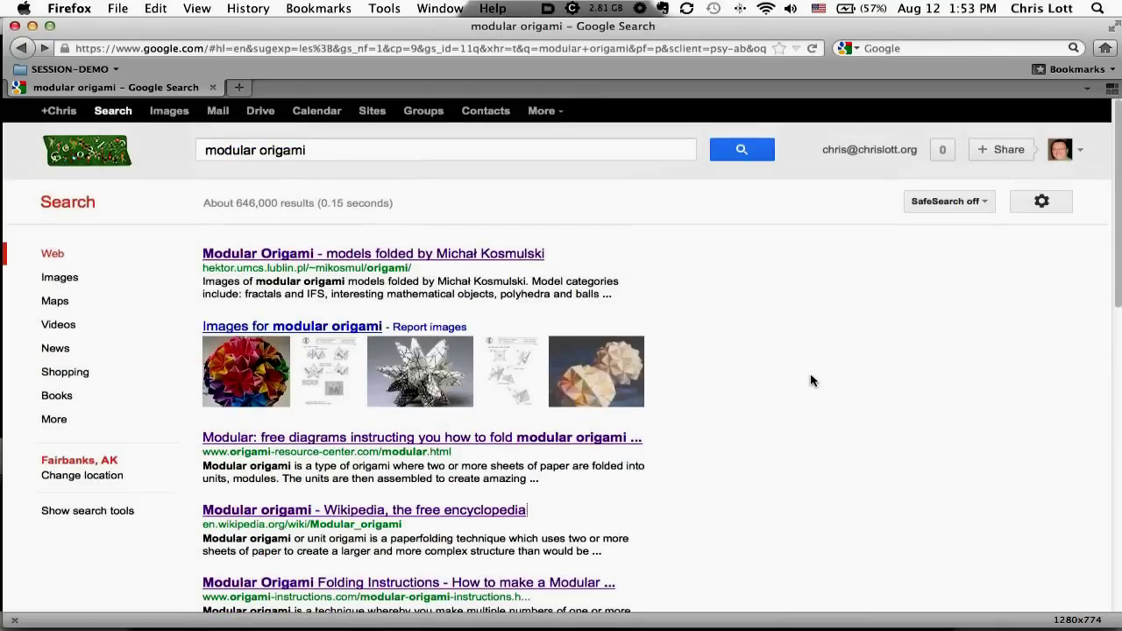
scroll(777, 326, down, 3)
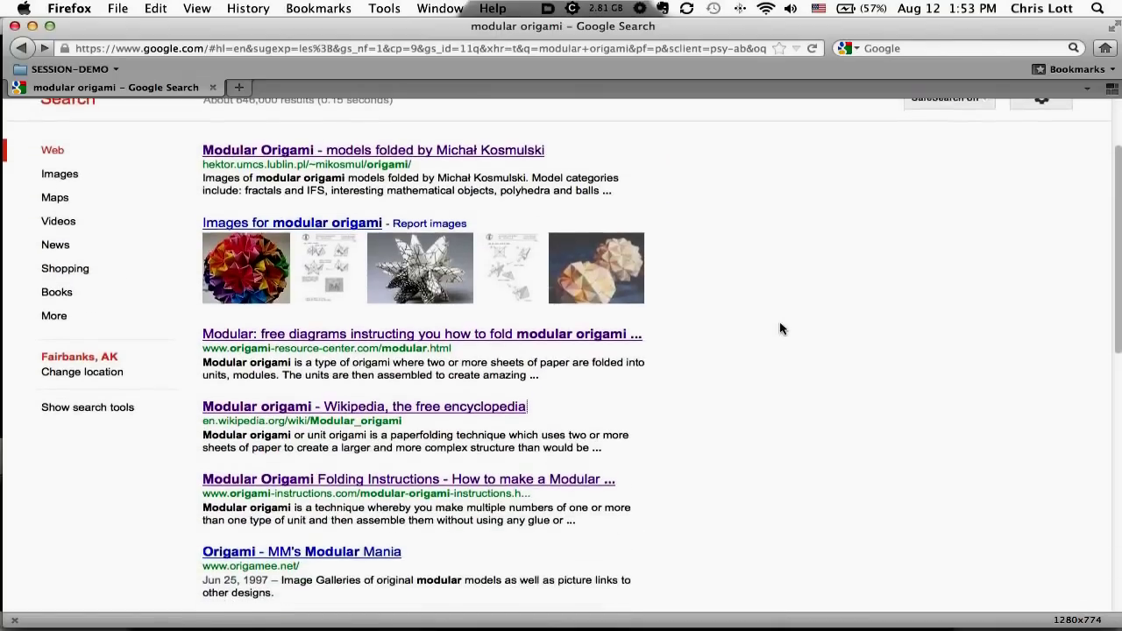
right_click(454, 148)
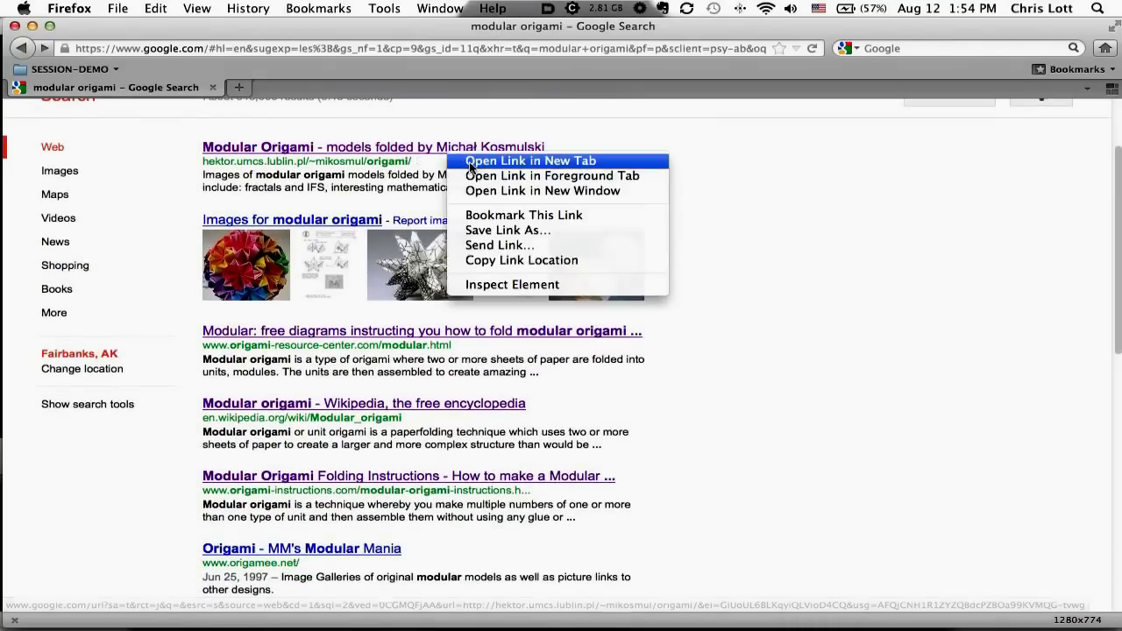
click(472, 168)
right_click(470, 334)
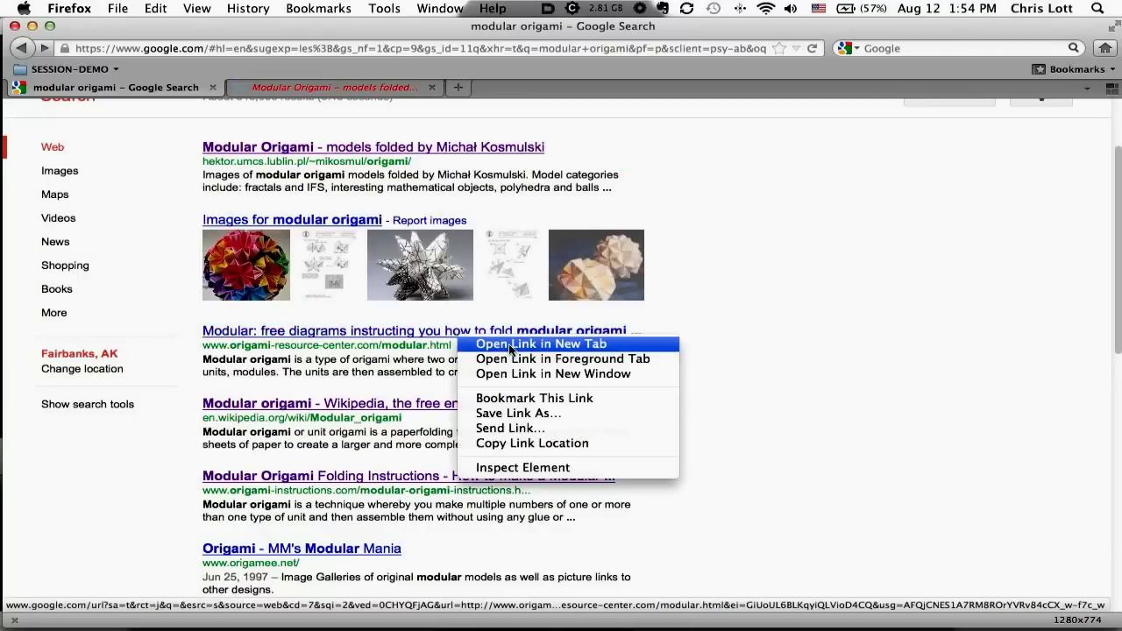
click(501, 345)
right_click(434, 405)
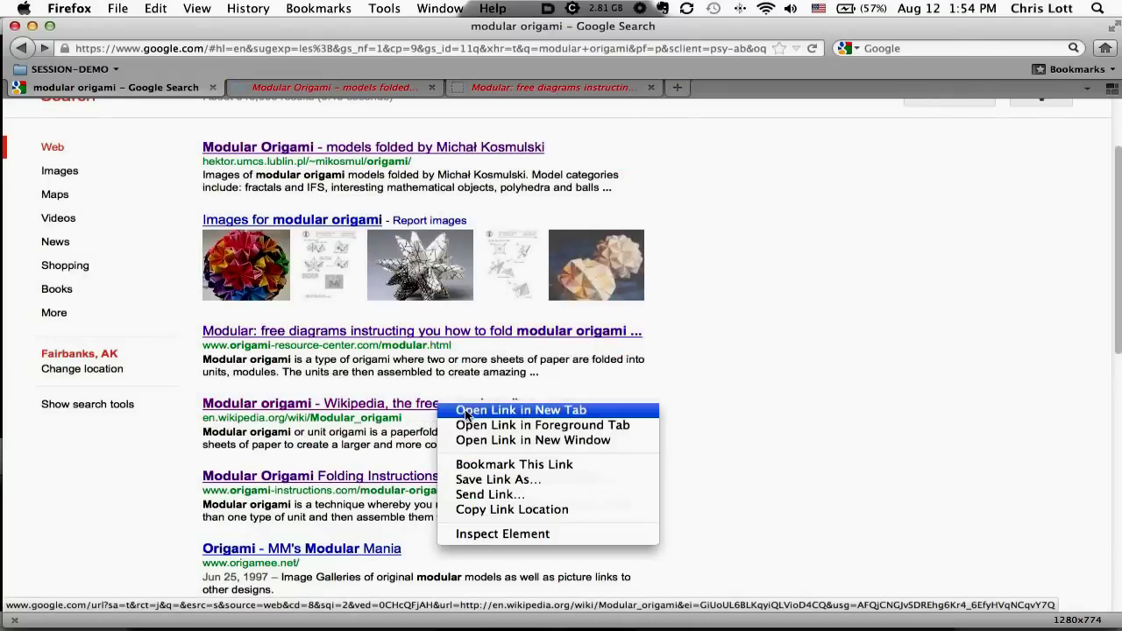
click(478, 409)
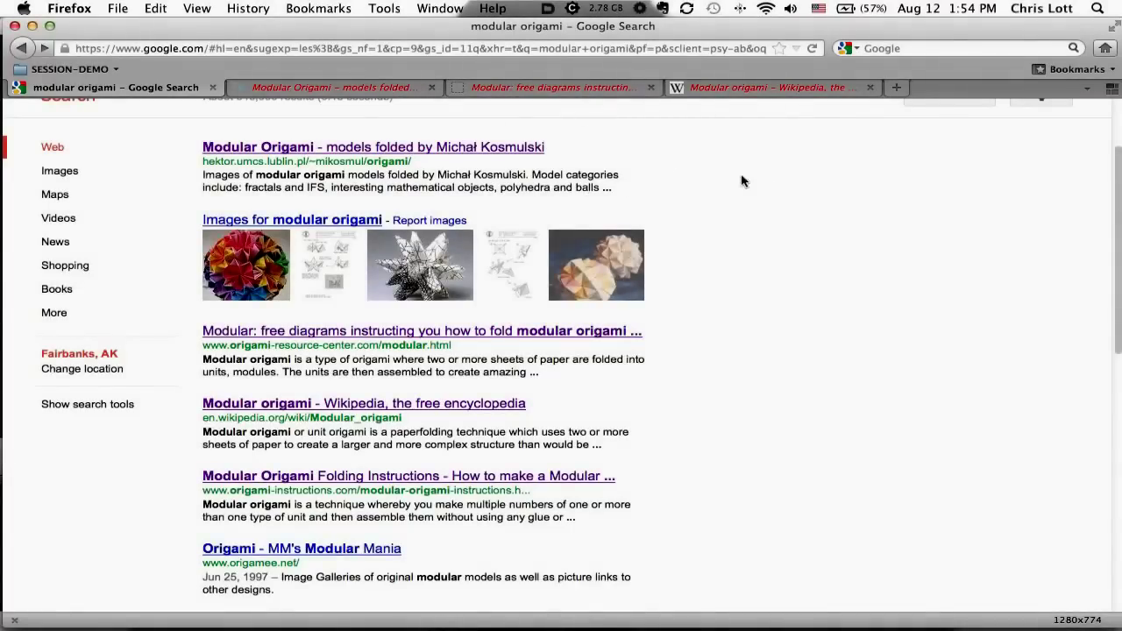
In the opened models site tab, go to the Fractals page and follow the Menger Sponge (level 1) link to Wikipedia.
click(361, 84)
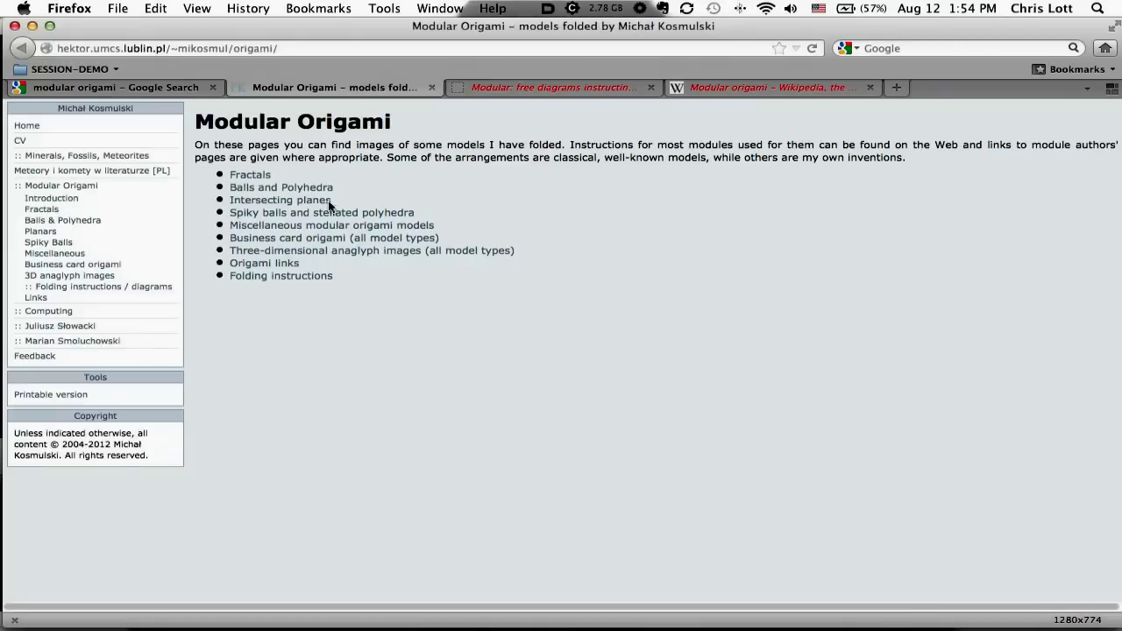
click(240, 178)
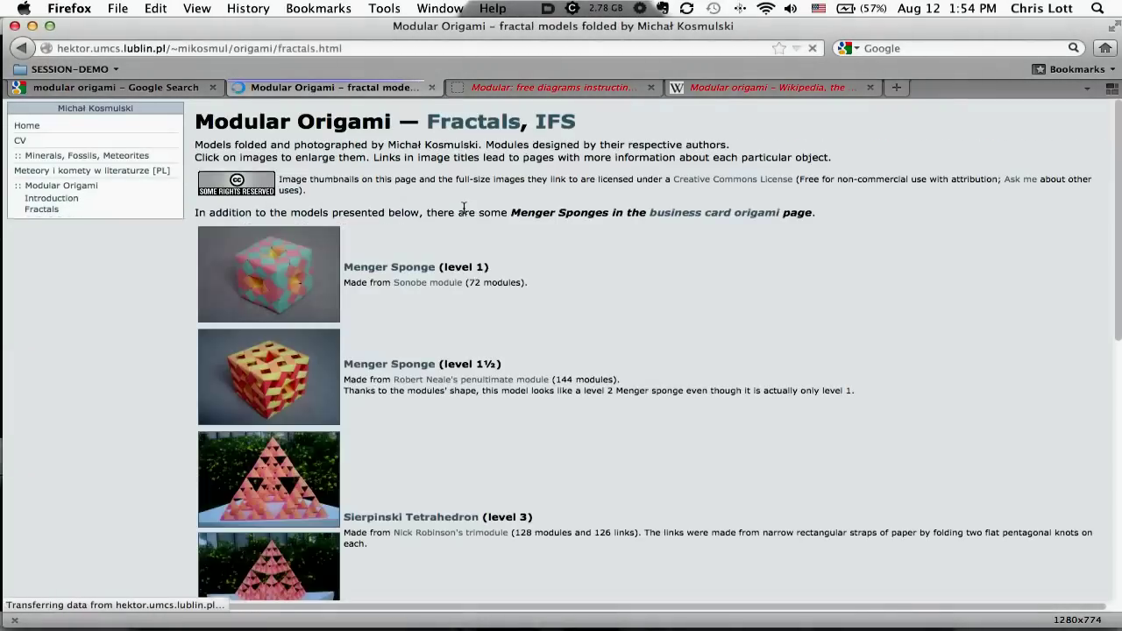
click(415, 269)
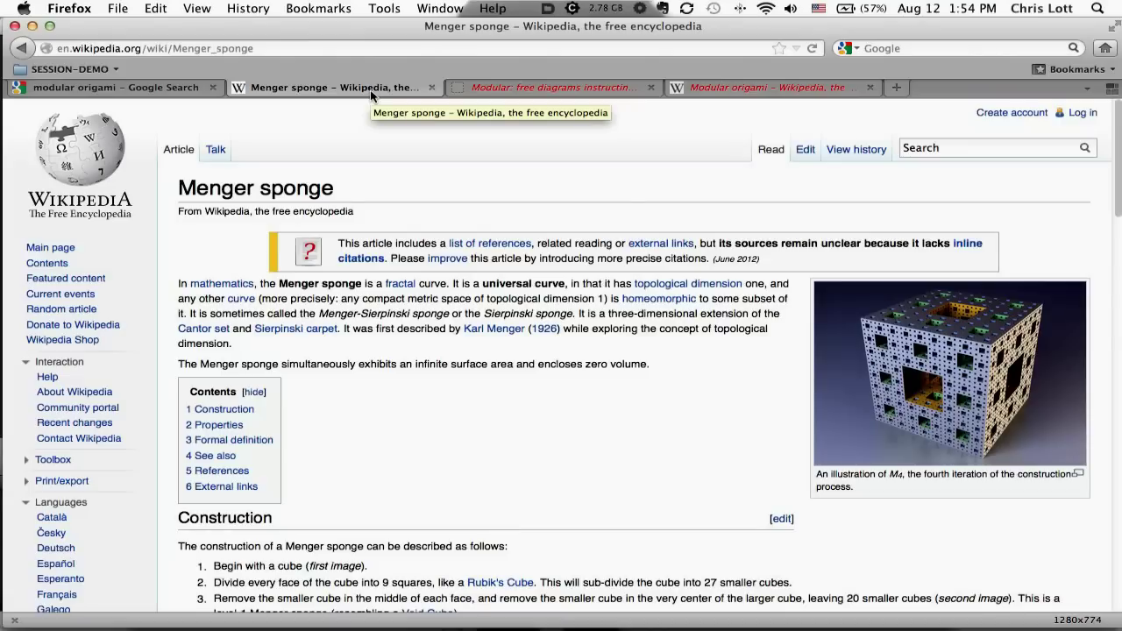
Copy the Menger sponge article's address and load it in a new tab.
click(292, 49)
key(super+c)
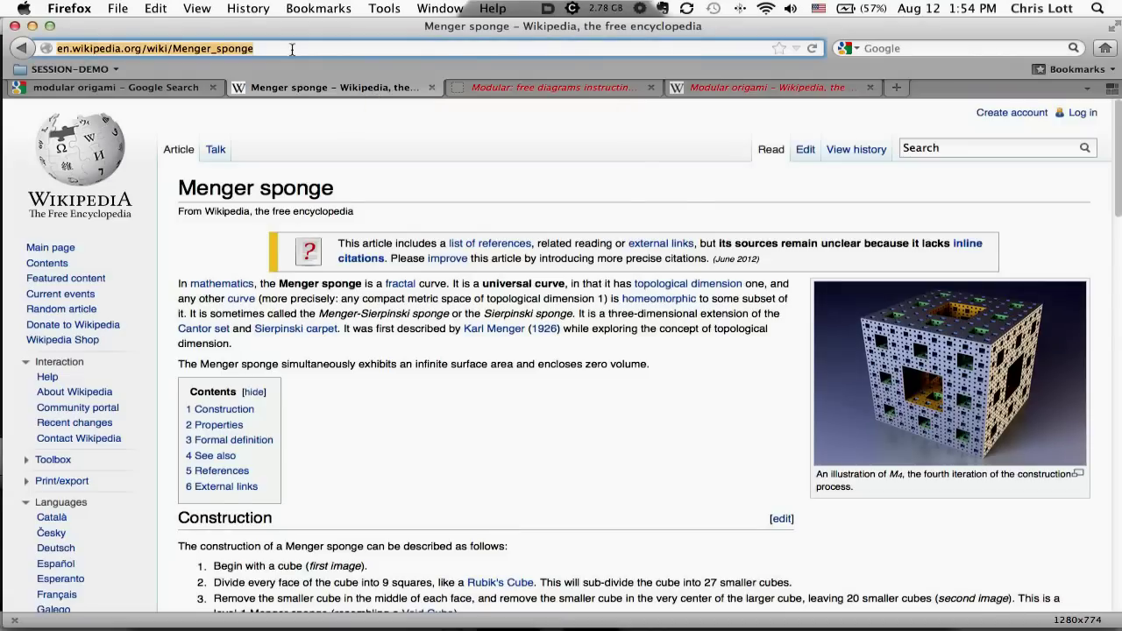
key(super+t)
key(super+v)
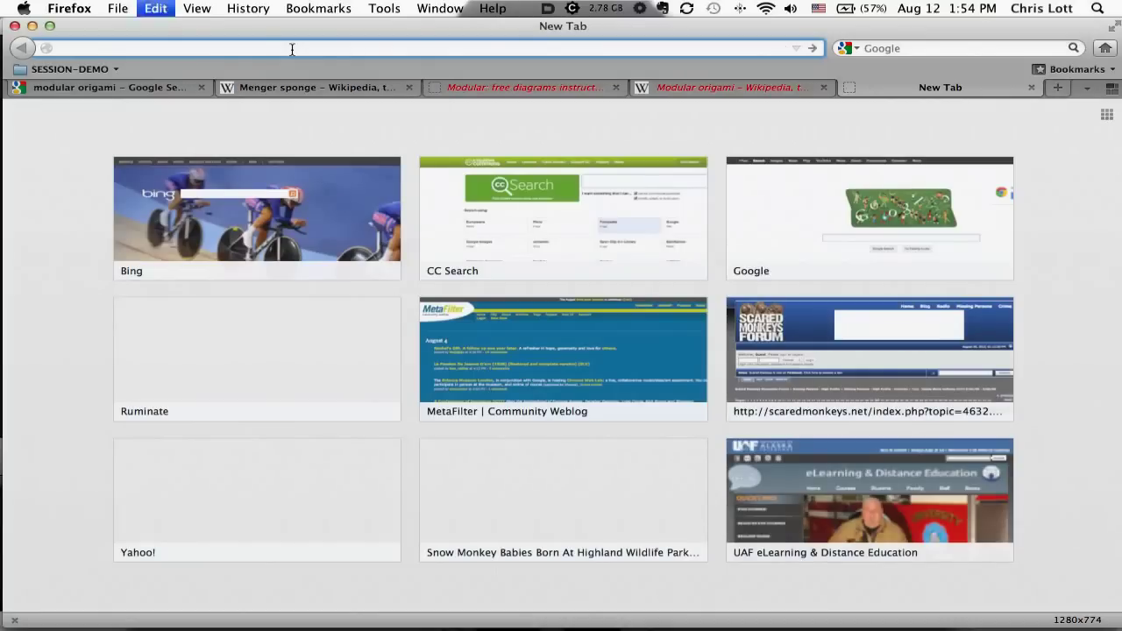
key(Return)
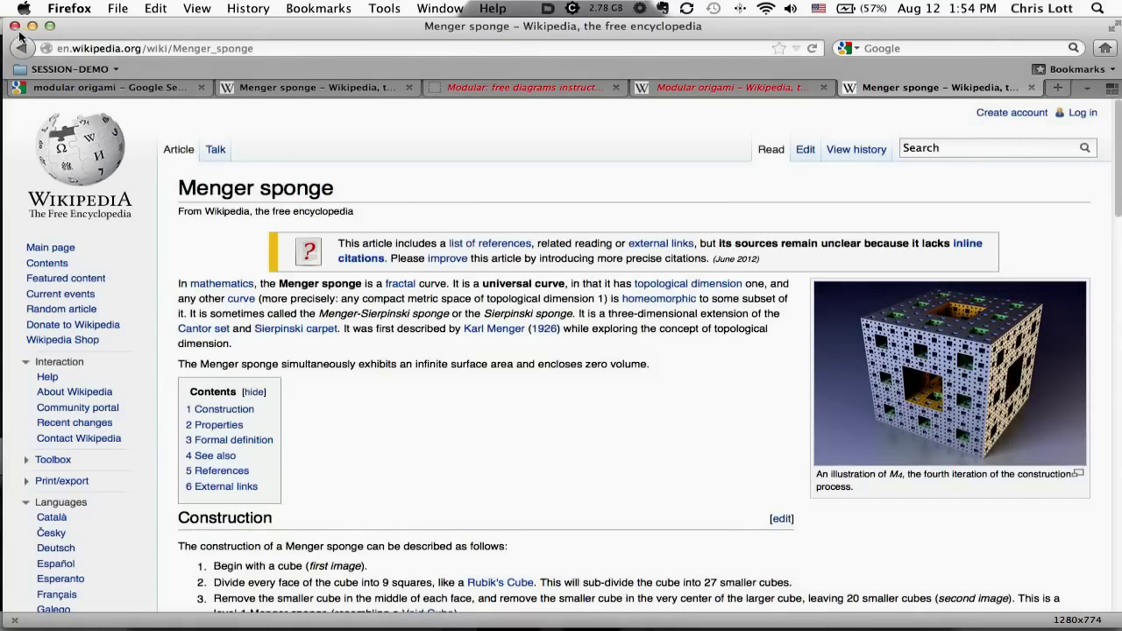
Duplicate the original Menger sponge tab and check the back history carried over to the duplicate.
drag(21, 49, 474, 202)
key(super+l)
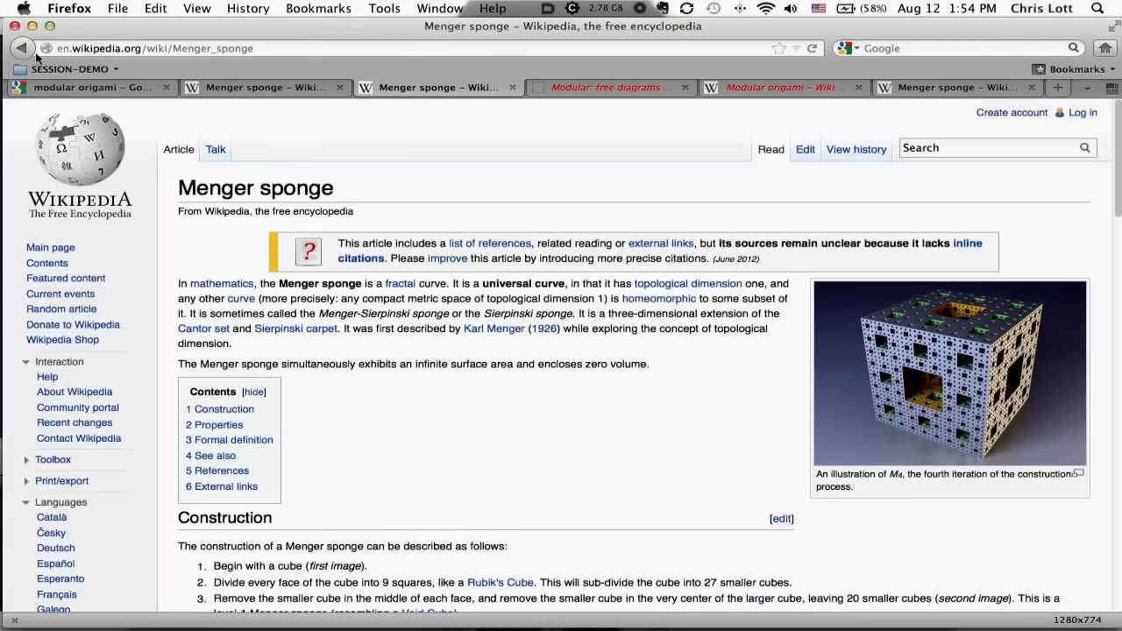
right_click(32, 54)
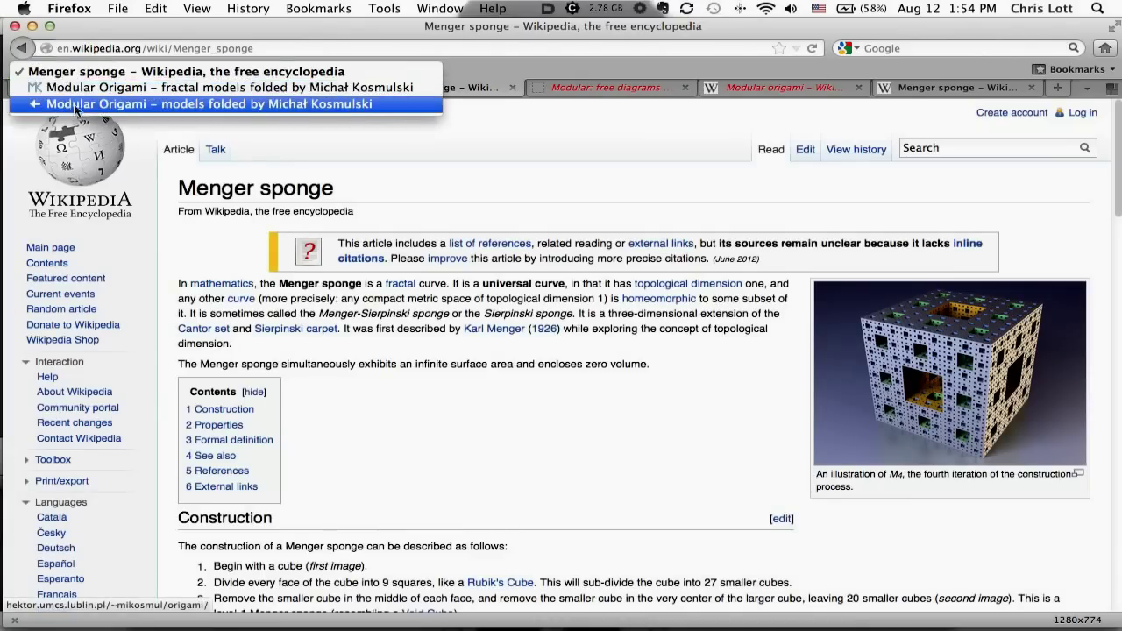
click(531, 203)
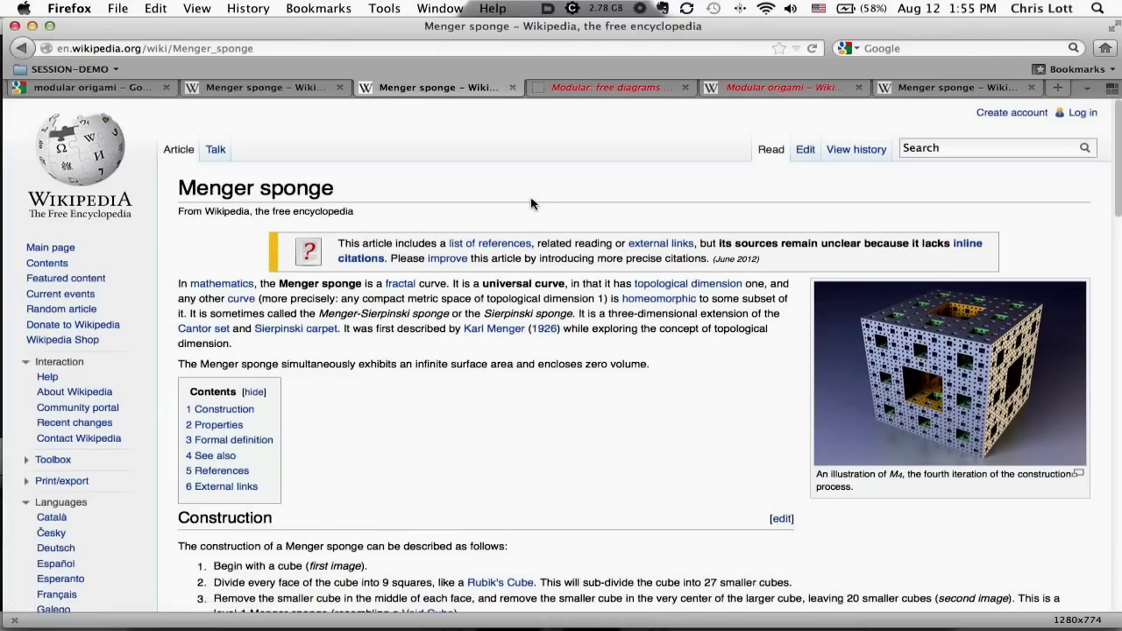
Close the two extra Menger sponge tabs, keeping the original one.
click(1032, 88)
click(616, 87)
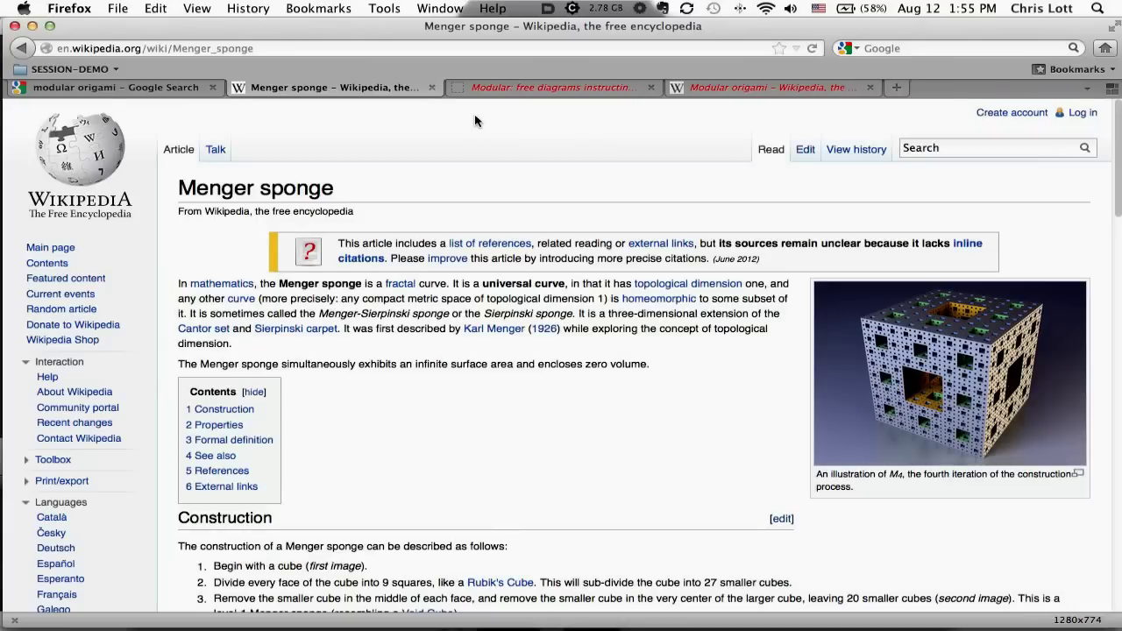
Copy the Menger sponge tab's URL, paste it into the COOL LINKS note in Evernote, and return to Firefox.
right_click(351, 92)
key(super+Tab)
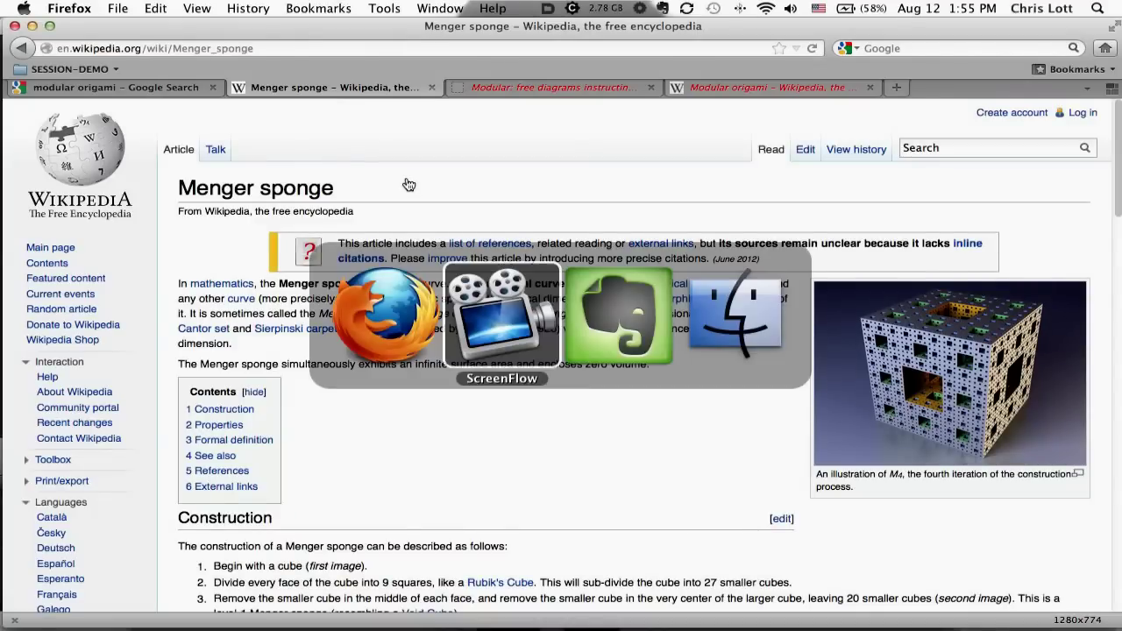
key(super+Tab)
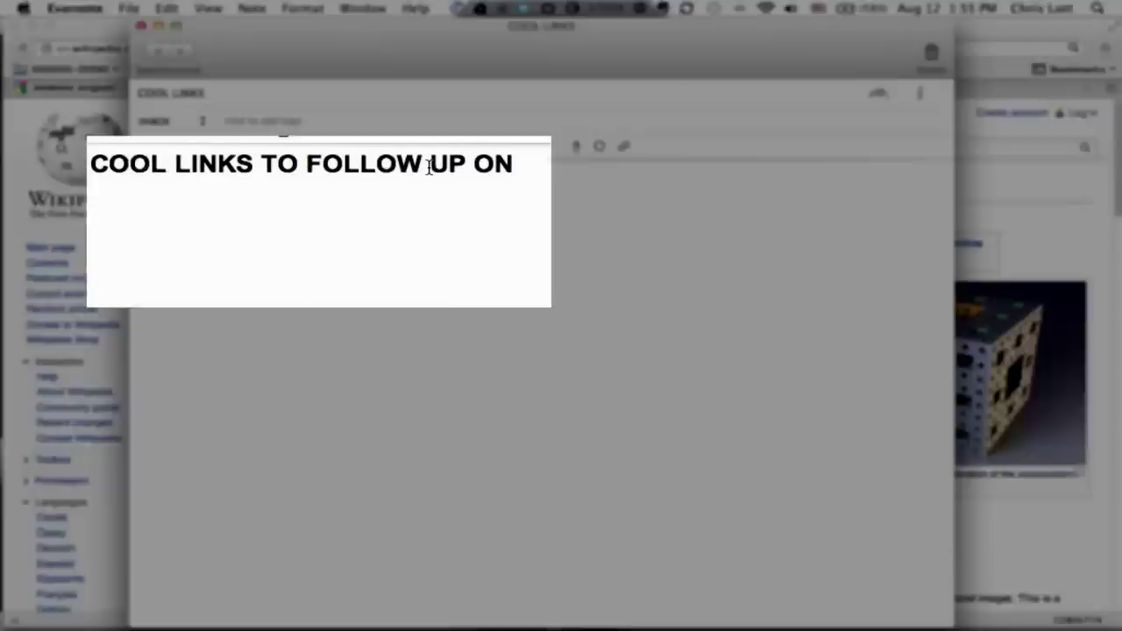
key(super+v)
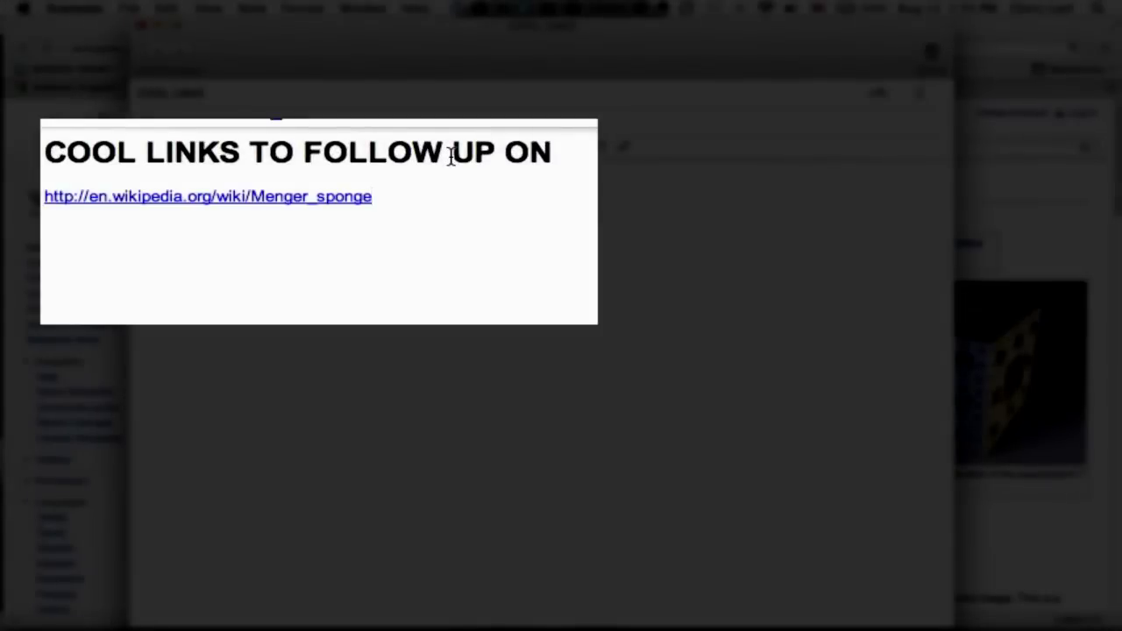
key(super+Tab)
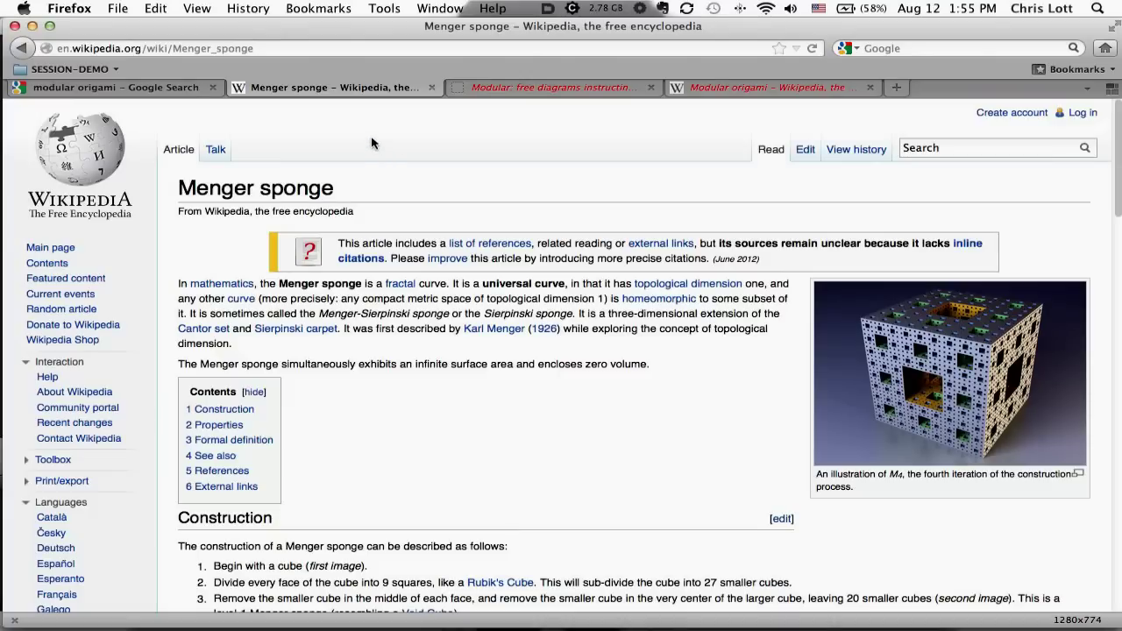
Return to the Google results and close the unread free diagrams and Modular origami Wikipedia tabs.
click(156, 90)
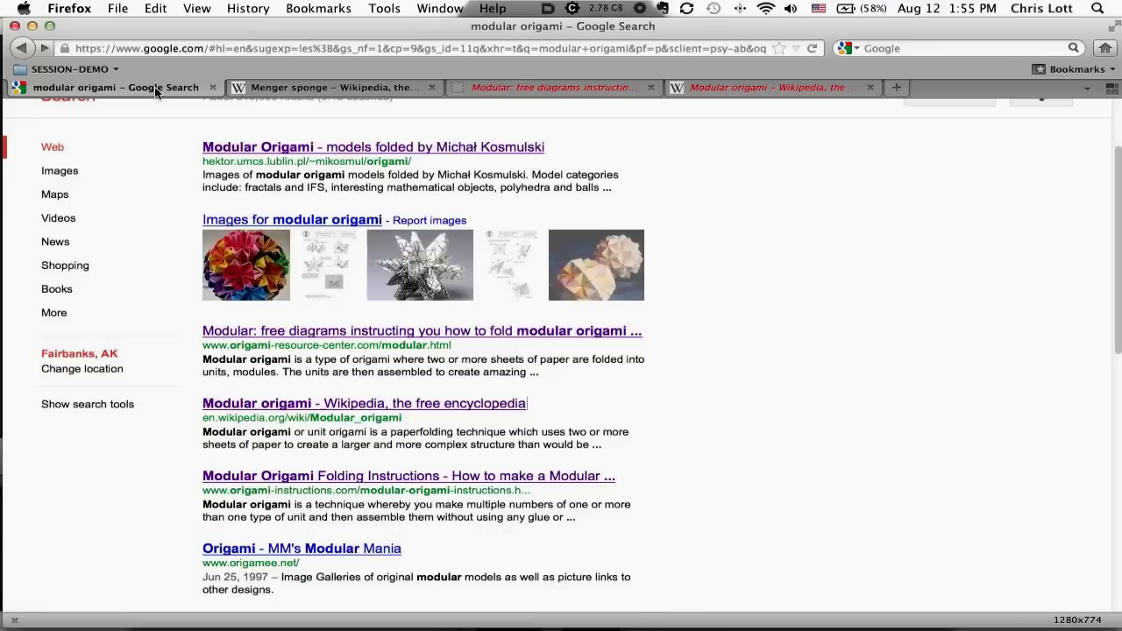
click(652, 88)
click(653, 89)
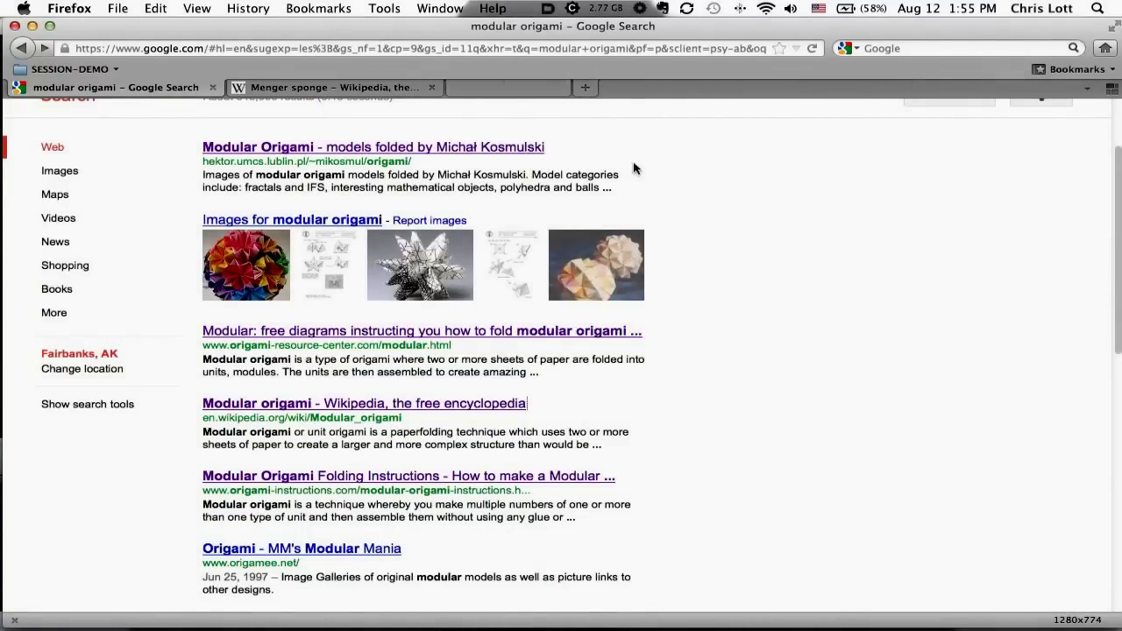
Reopen the most recently closed Menger sponge page from the list of closed tabs.
right_click(115, 93)
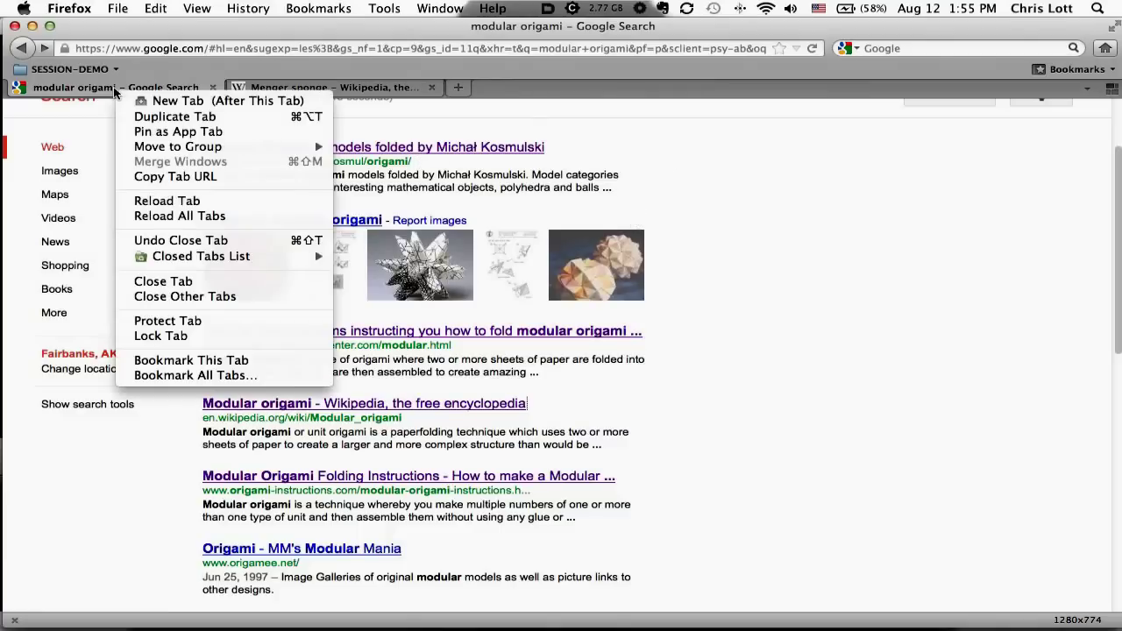
mouse_move(233, 256)
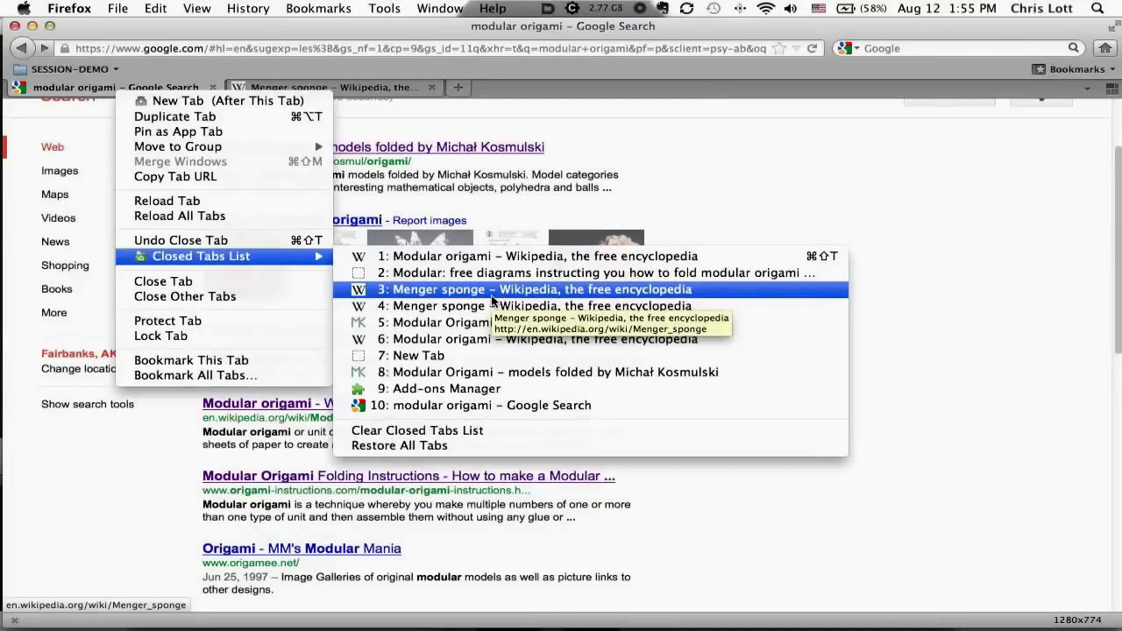
click(492, 296)
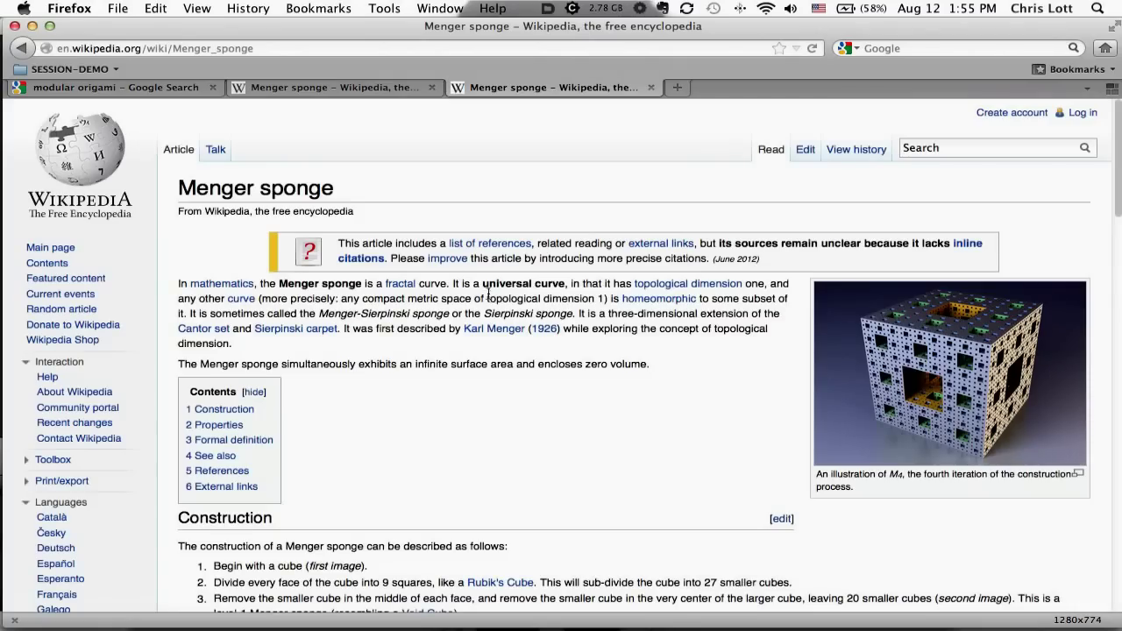
right_click(514, 90)
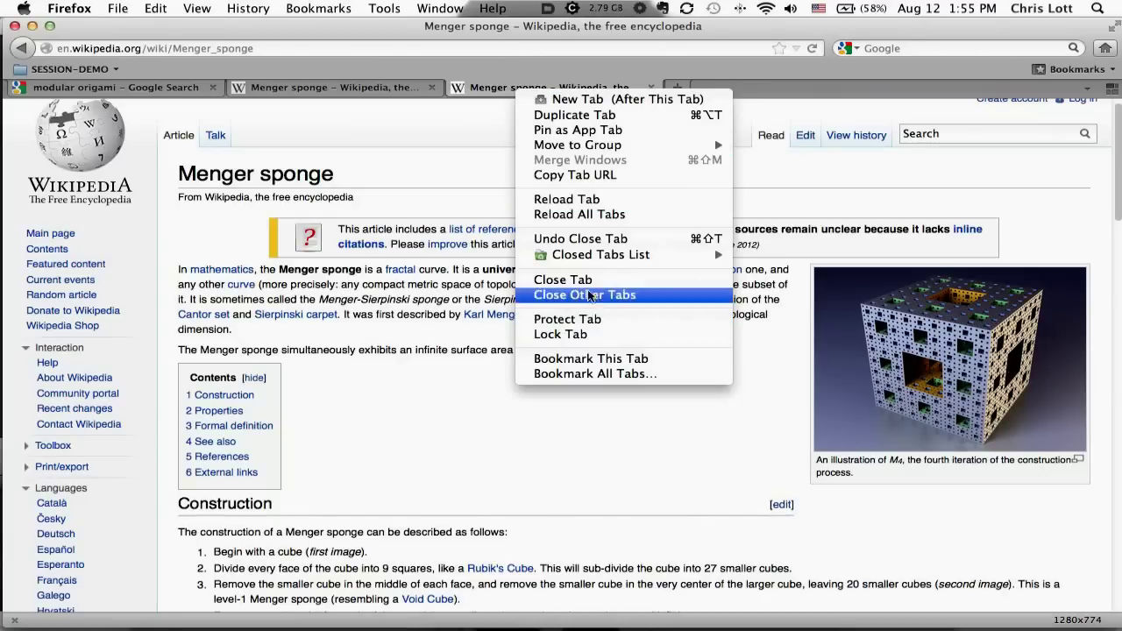
click(158, 94)
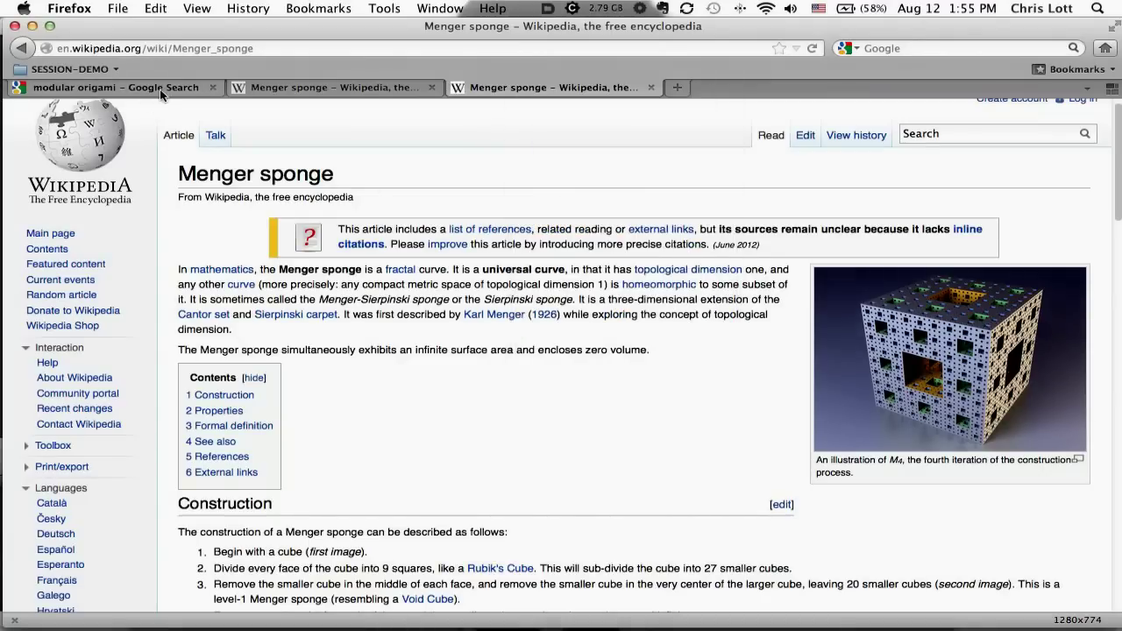
From the Google results, open the Modular Origami Folding Instructions and MM's Modular Mania links in background tabs.
click(161, 95)
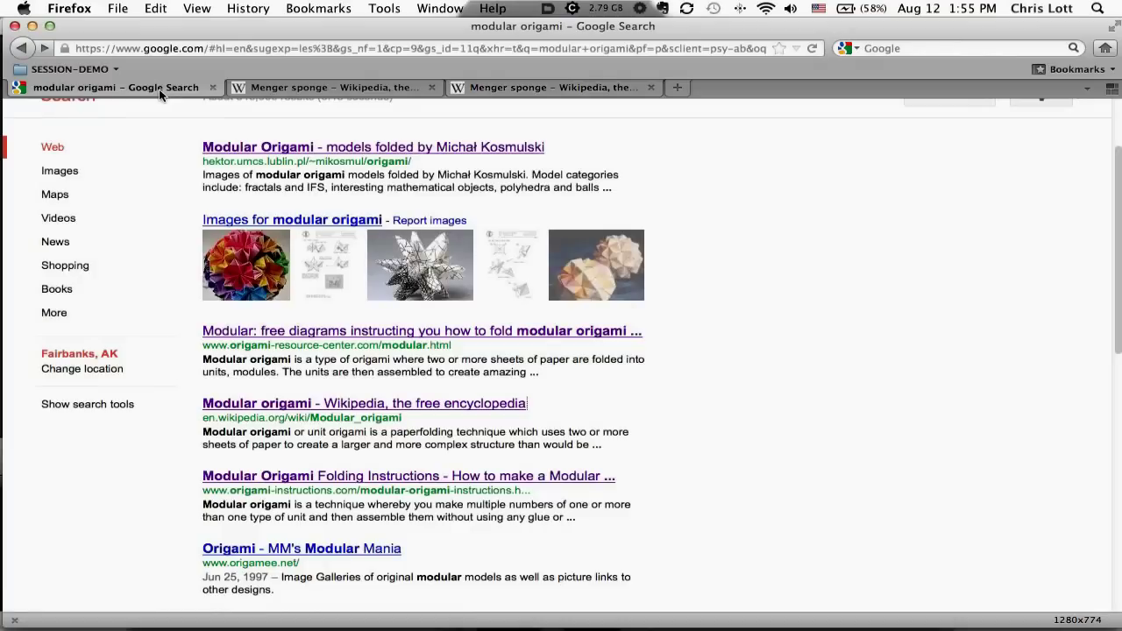
right_click(363, 480)
click(456, 343)
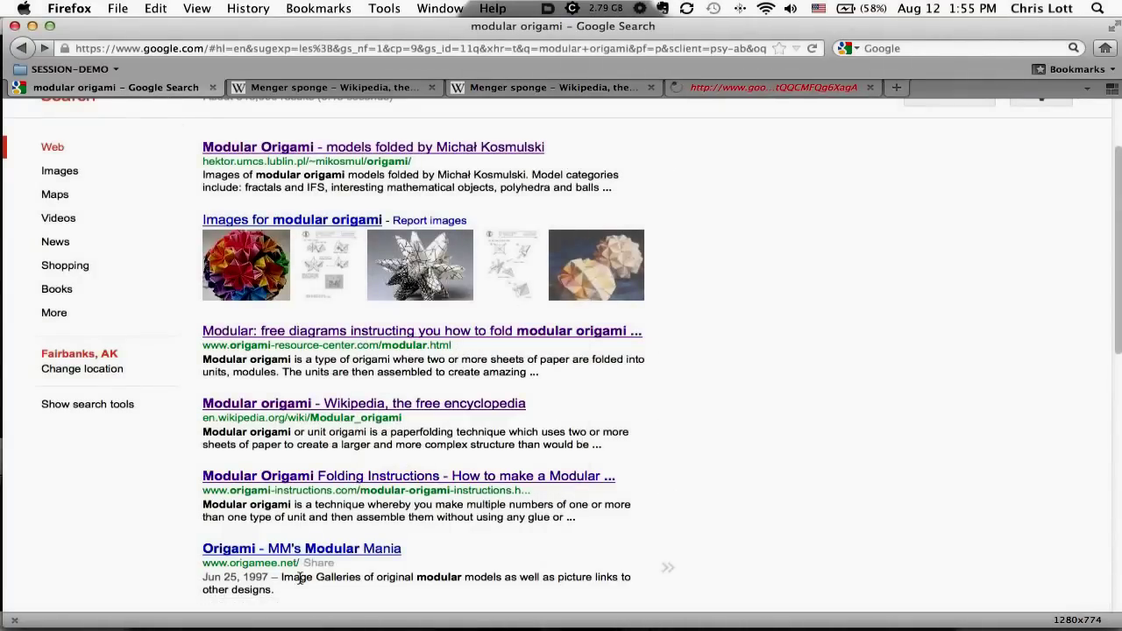
right_click(313, 557)
click(376, 413)
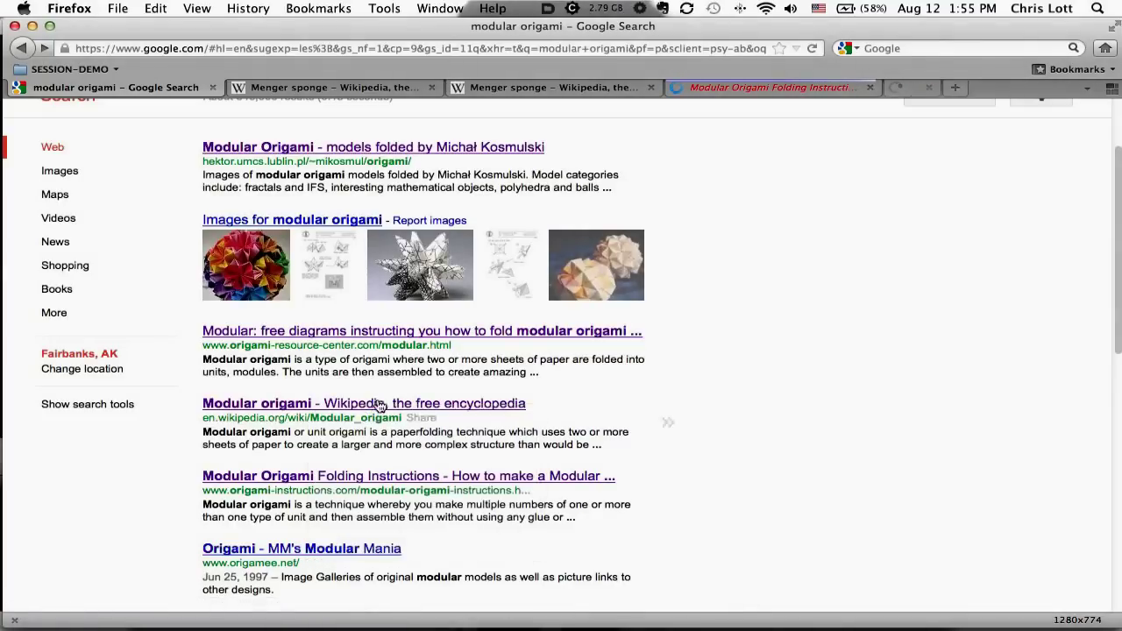
Protect the modular origami Google Search tab against closing and switch to the second Menger sponge tab.
right_click(149, 87)
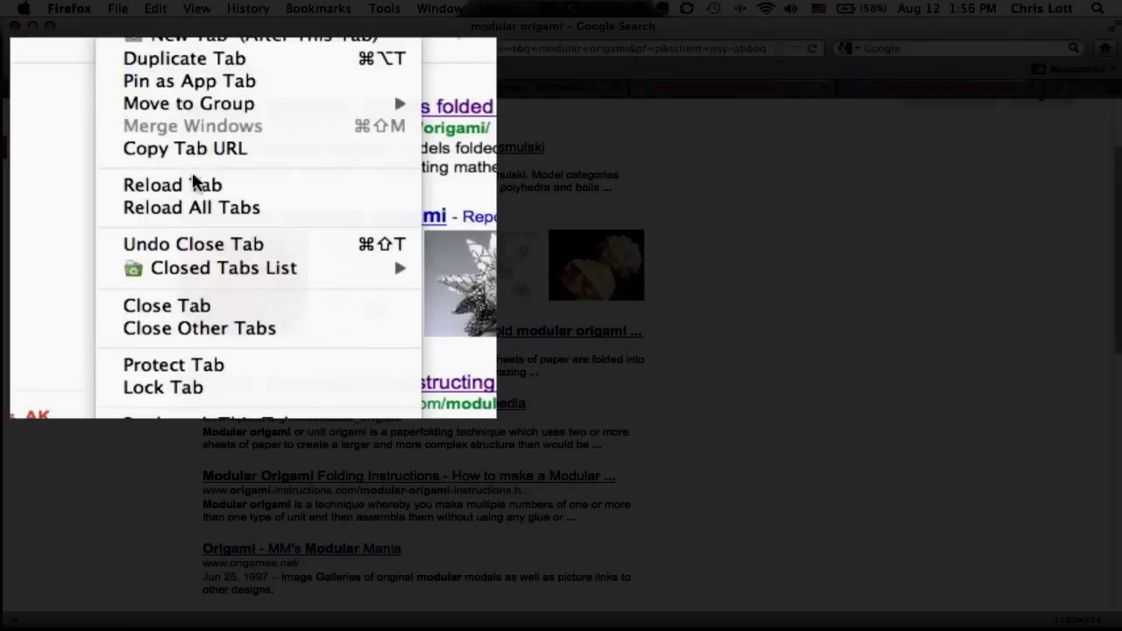
click(176, 364)
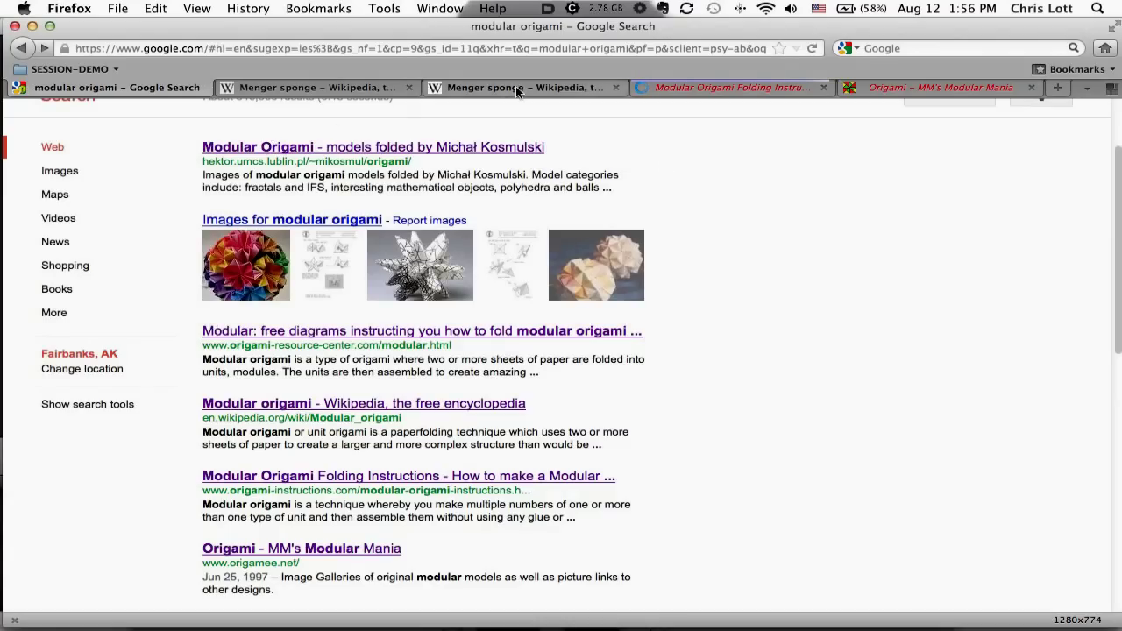
click(516, 86)
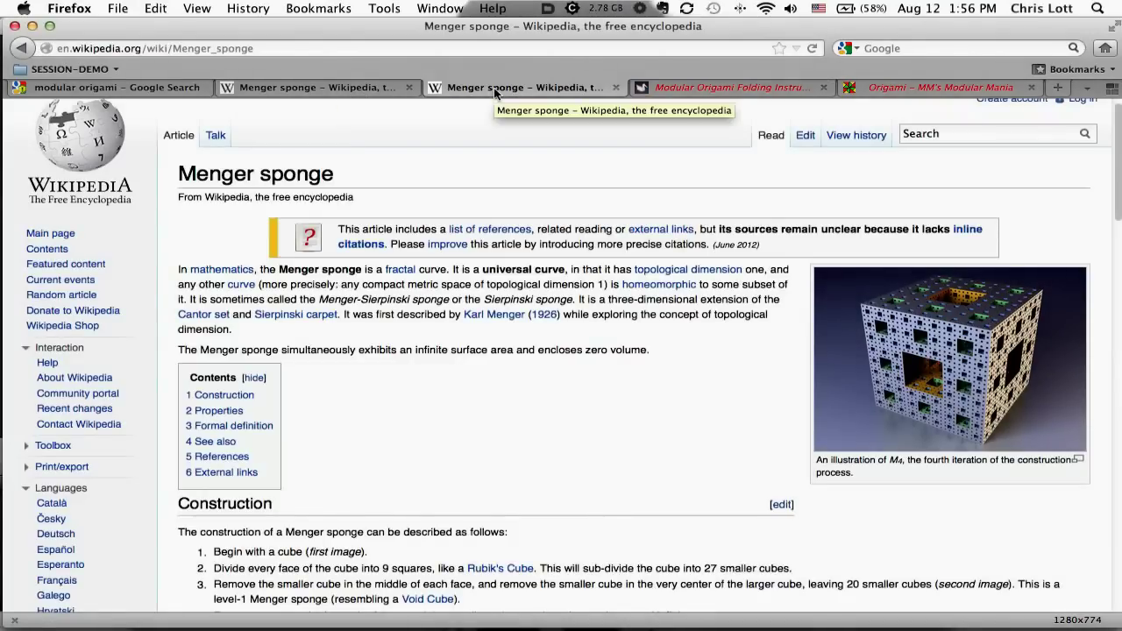
Close all tabs other than the second Menger sponge tab and the protected one, and switch to the modular origami Google Search tab.
right_click(496, 94)
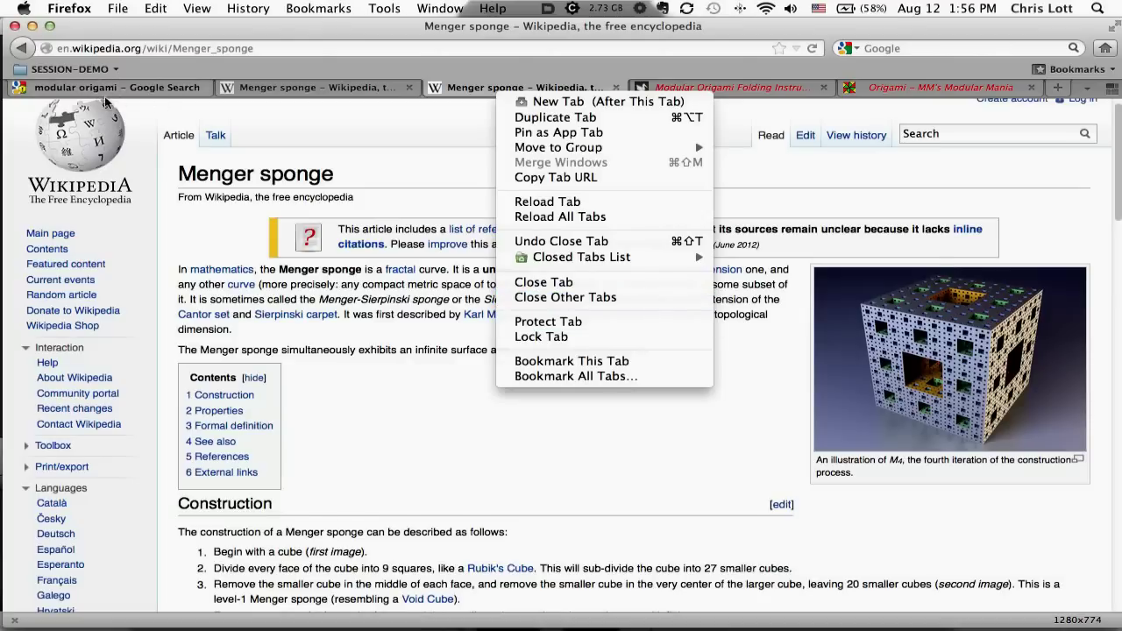
click(596, 300)
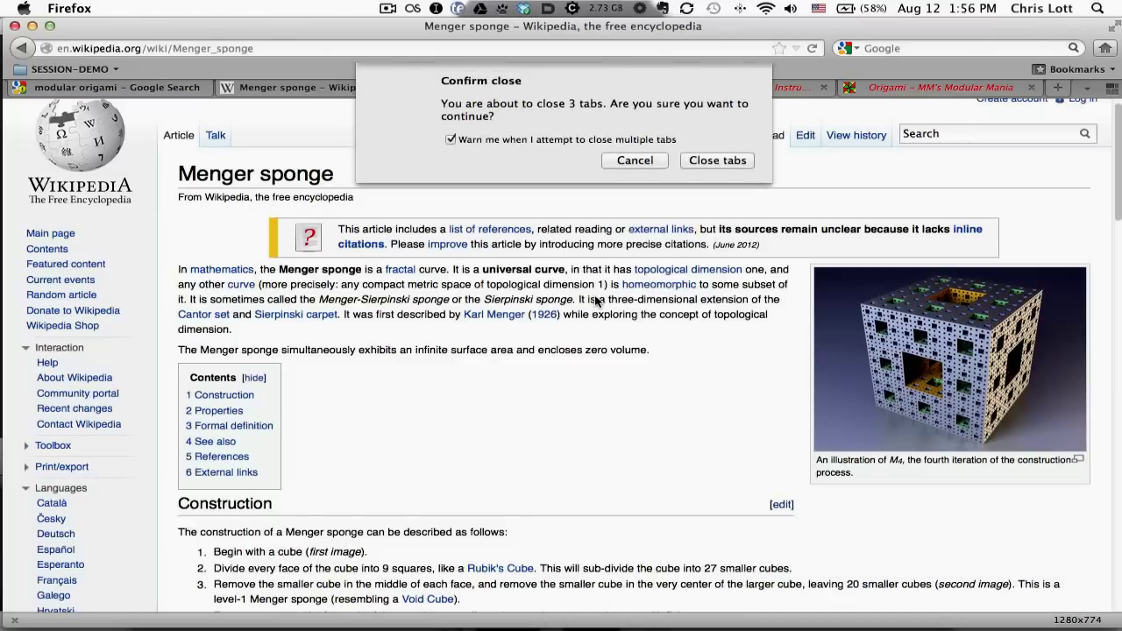
click(702, 161)
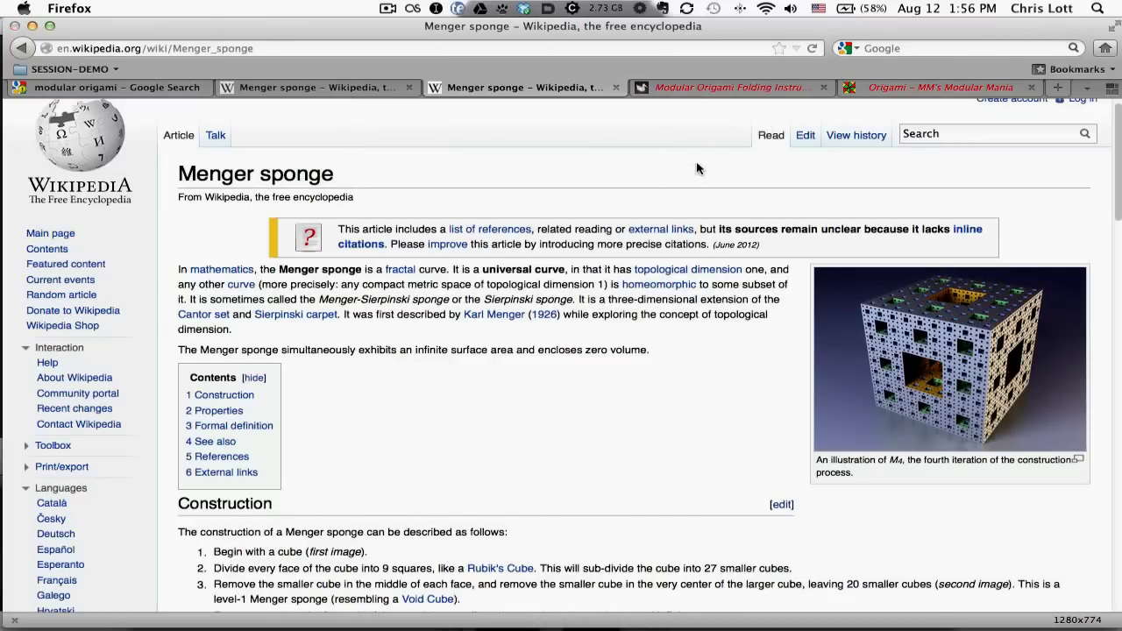
click(115, 89)
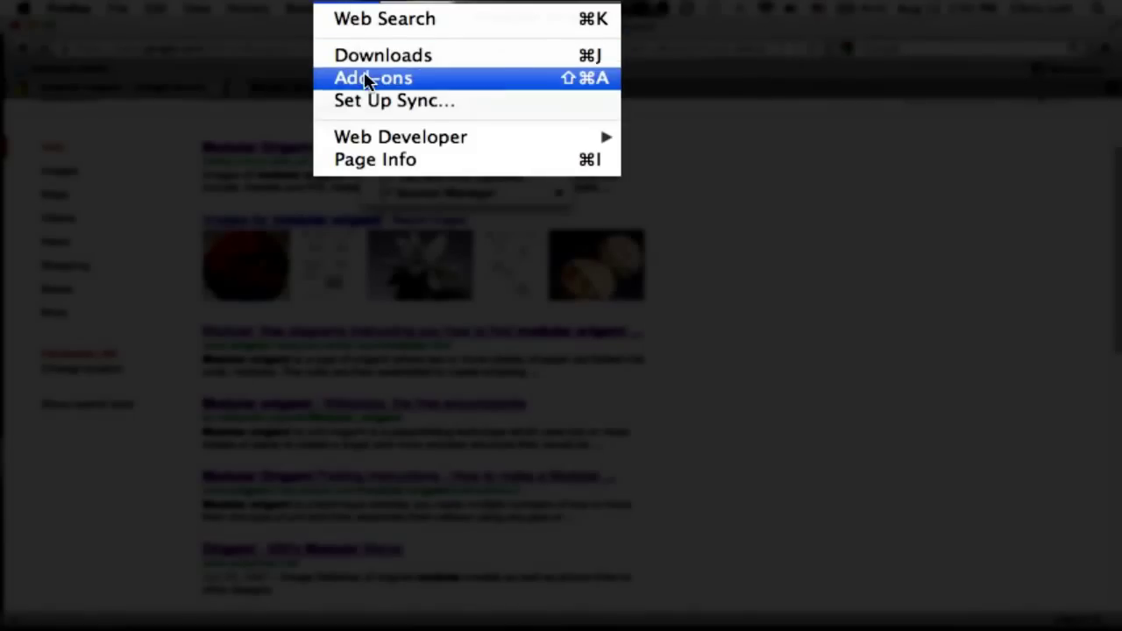
In the Tab Mix Plus display options, hide the tab bar when only one tab is open and show the individual tab settings.
click(398, 63)
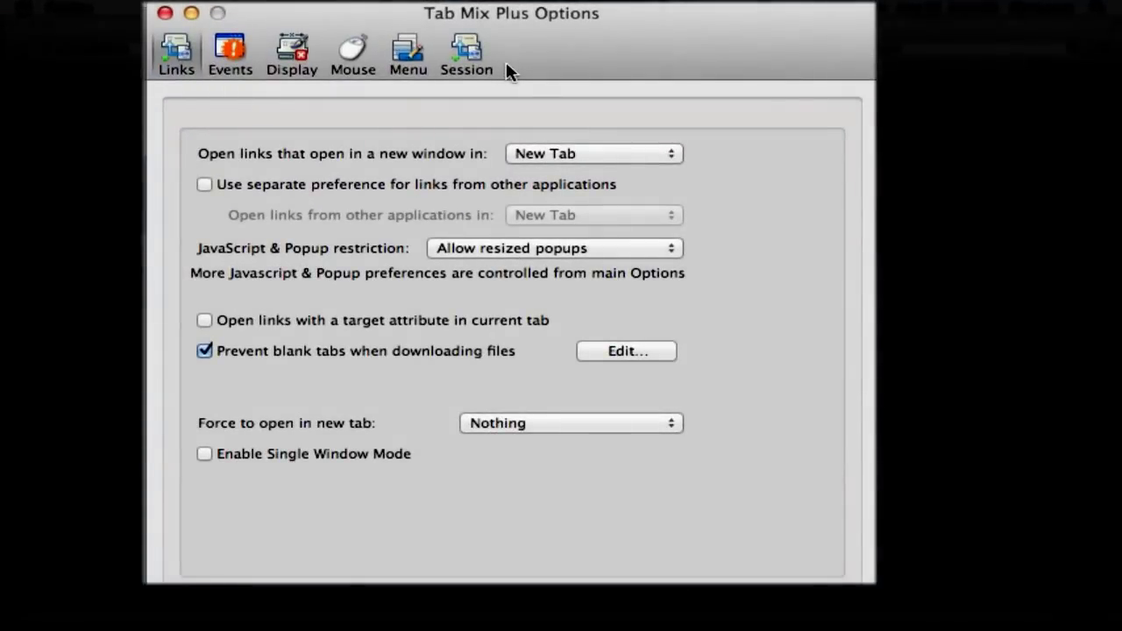
click(299, 55)
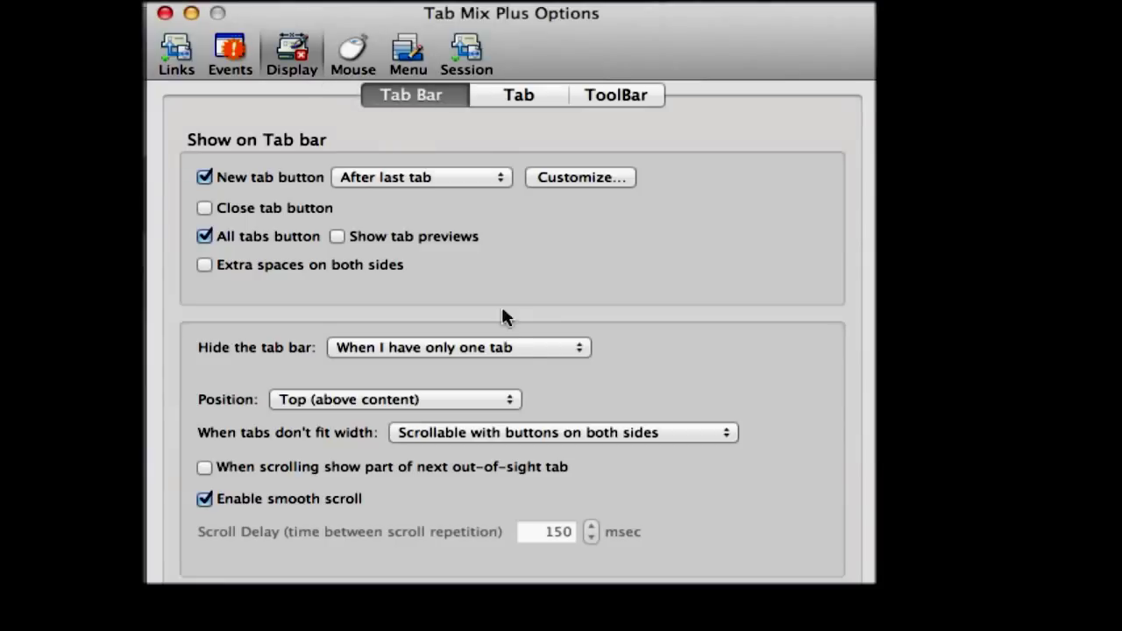
click(516, 350)
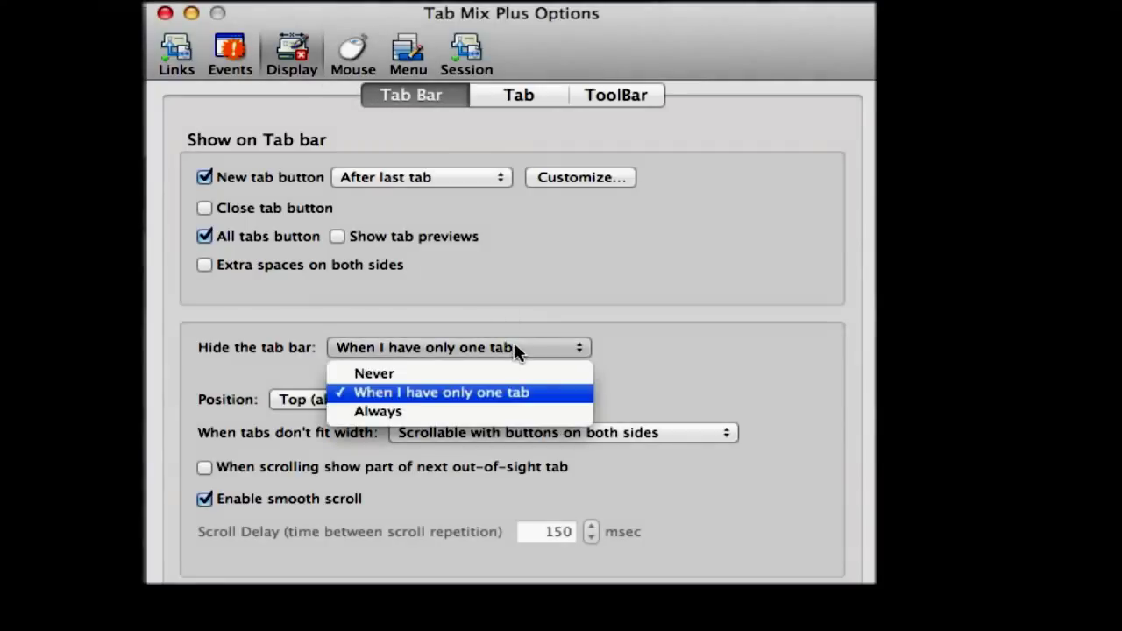
click(501, 393)
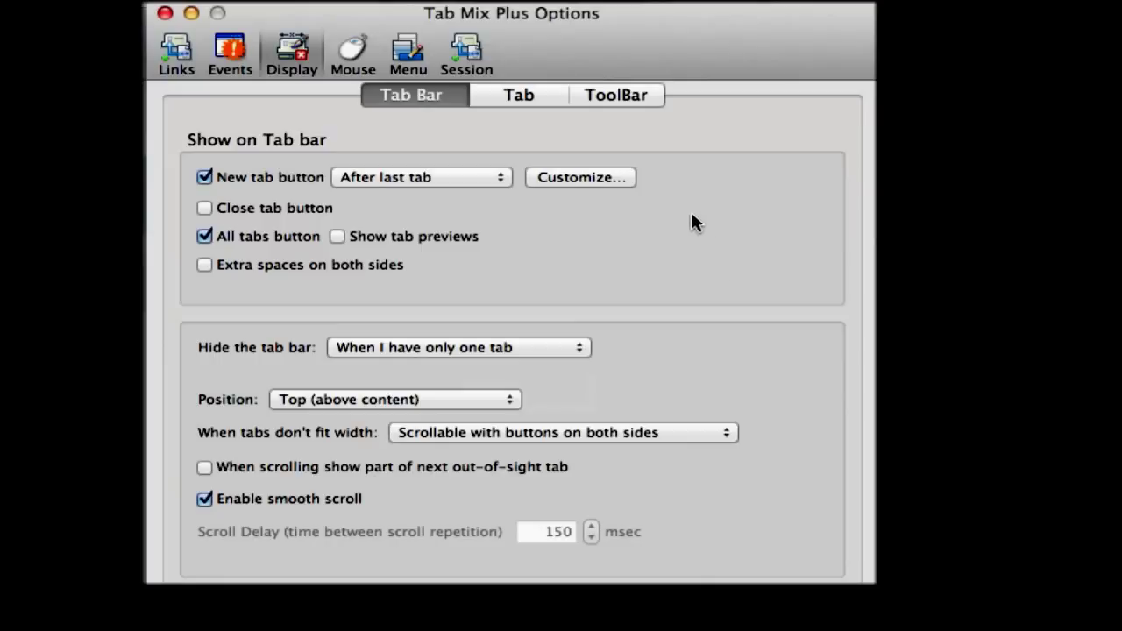
click(516, 94)
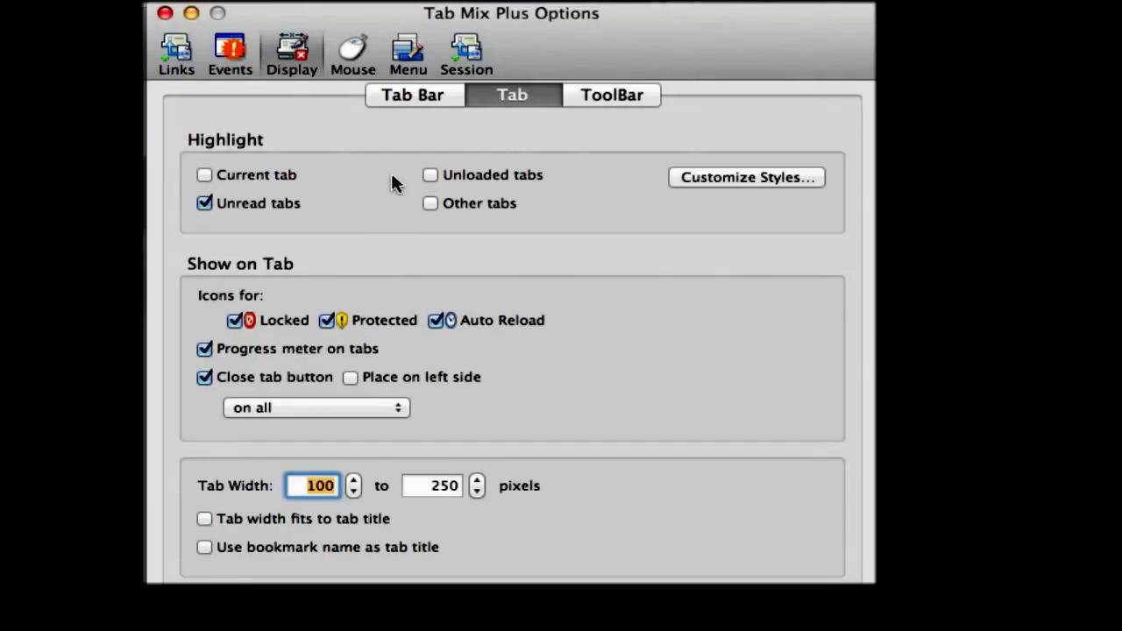
Remove Lock Tab and Protect Tab from the tab context menu, and close the options and the Add-ons Manager.
click(405, 61)
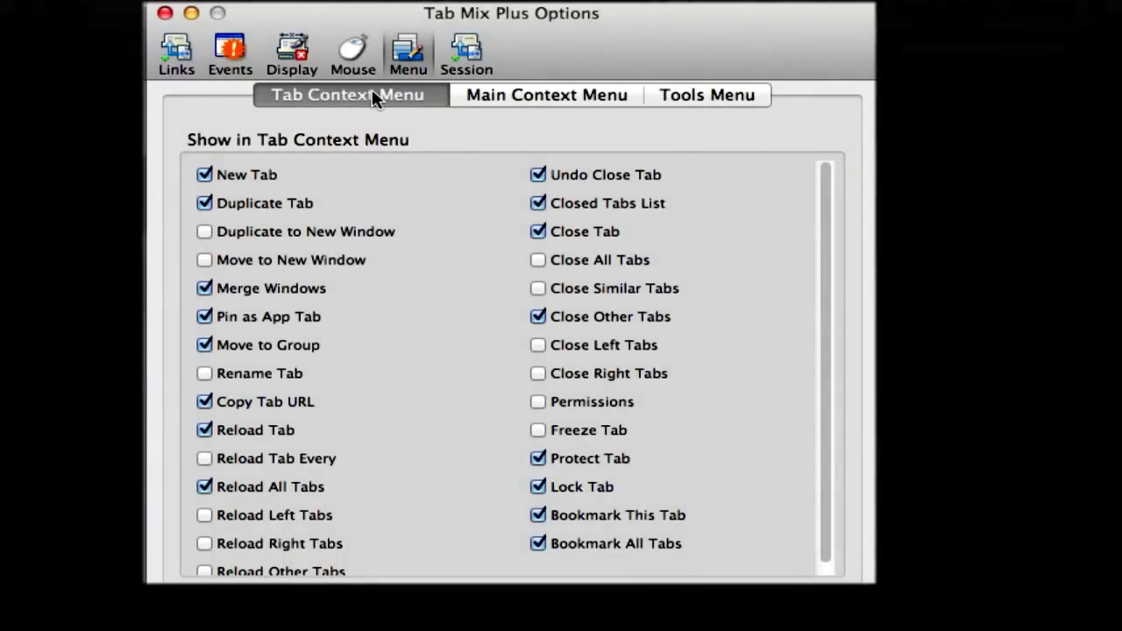
scroll(446, 444, down, 1)
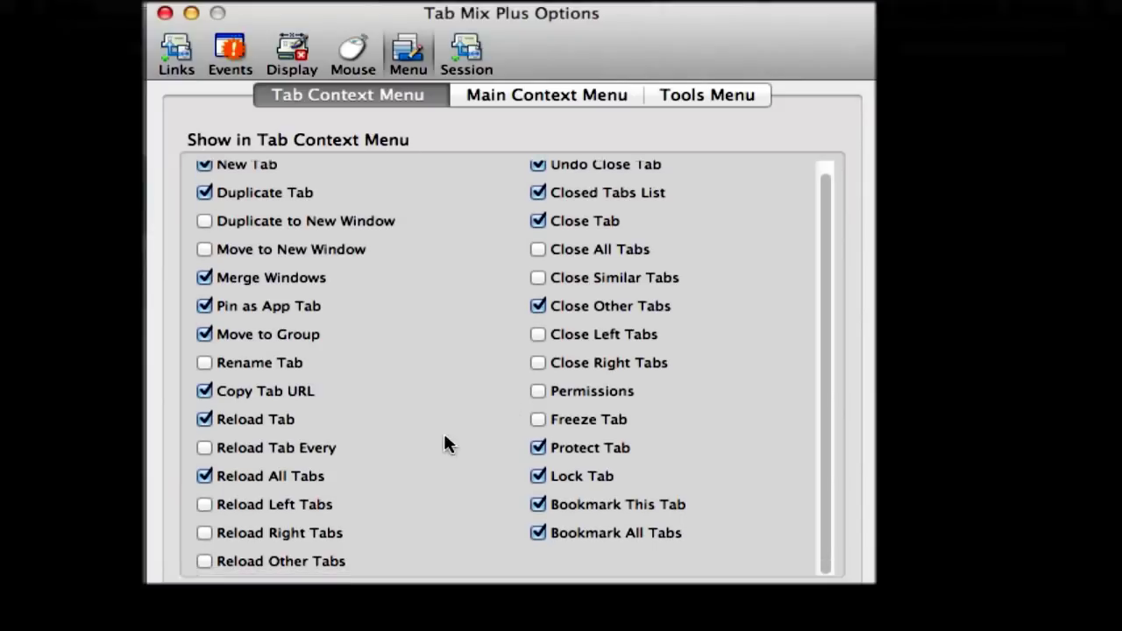
scroll(443, 444, up, 1)
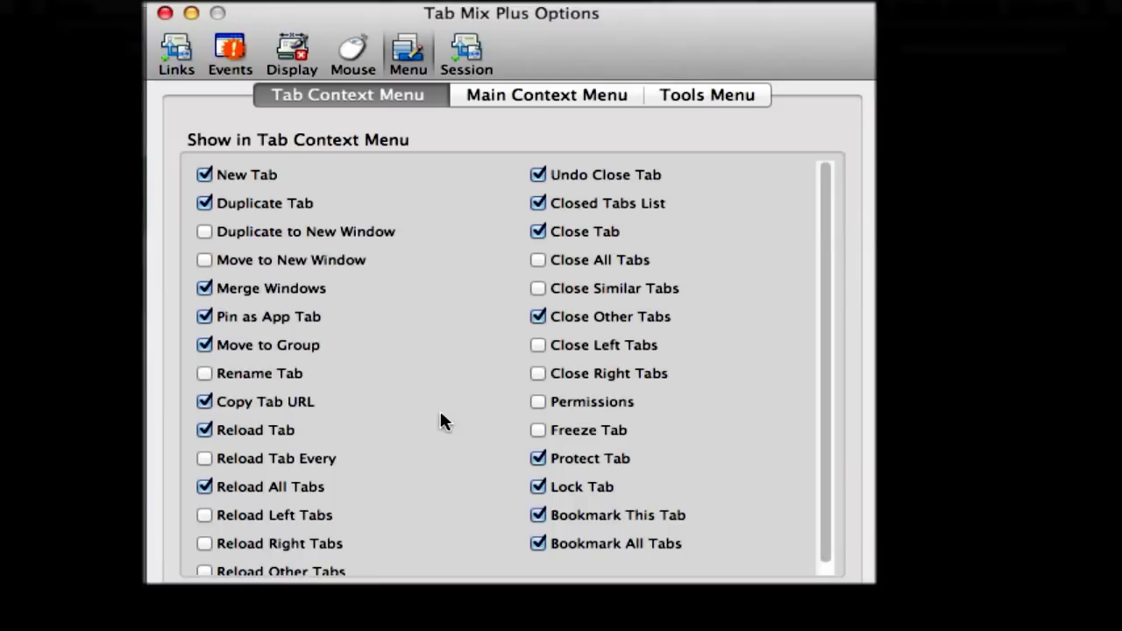
click(538, 489)
click(537, 460)
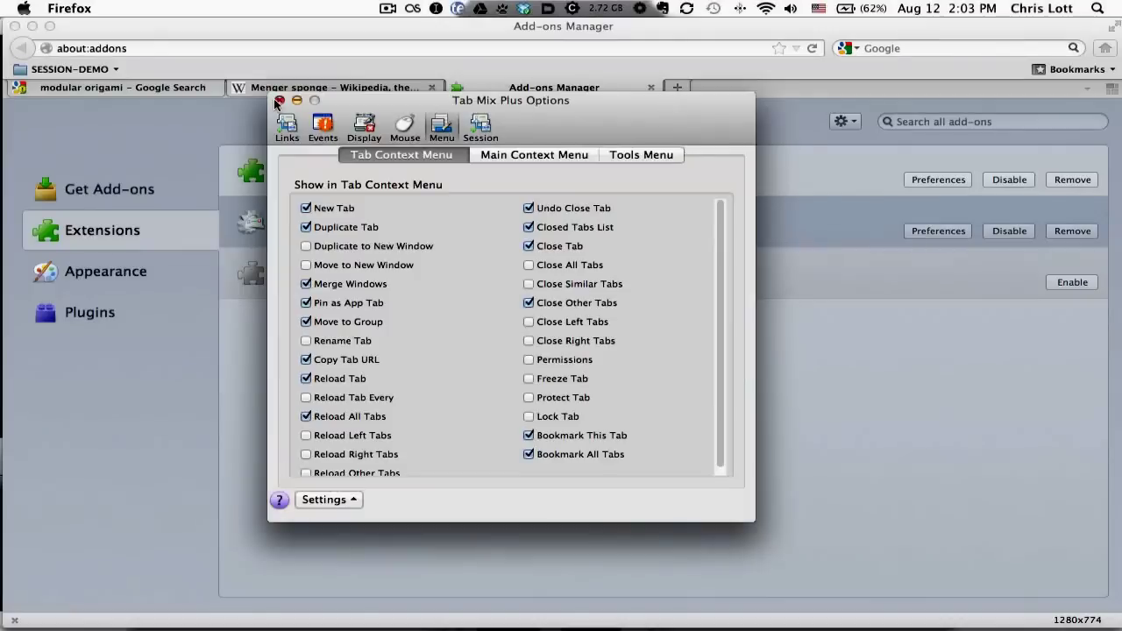
click(164, 13)
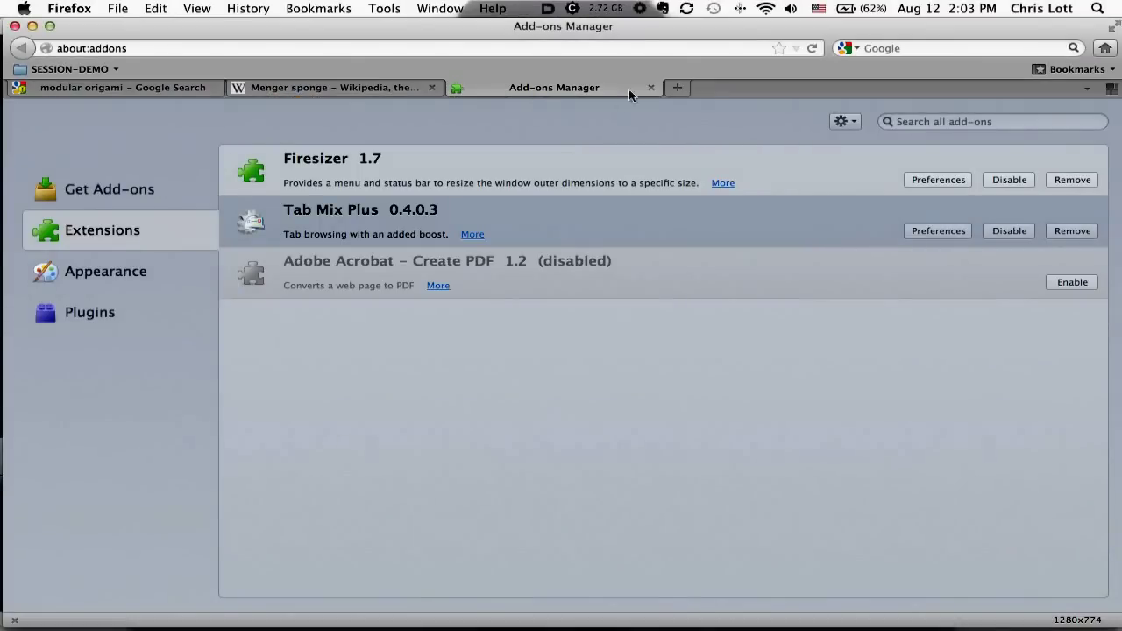
click(650, 87)
Check the commands in the Menger sponge tab's context menu, and close that tab after switching to it.
right_click(318, 88)
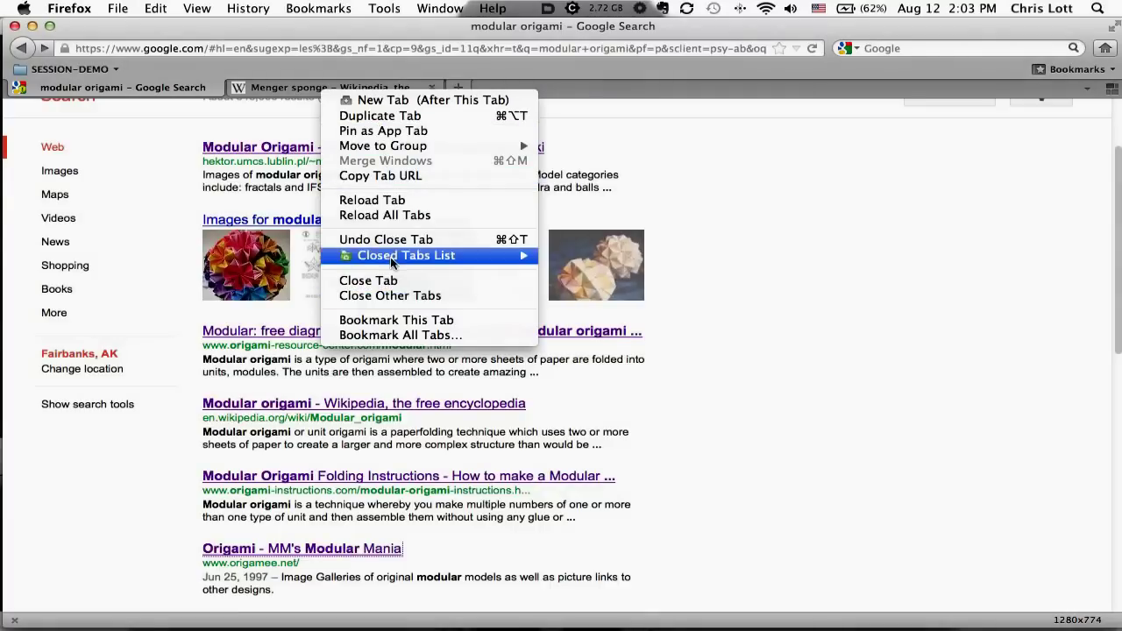
click(278, 92)
click(281, 92)
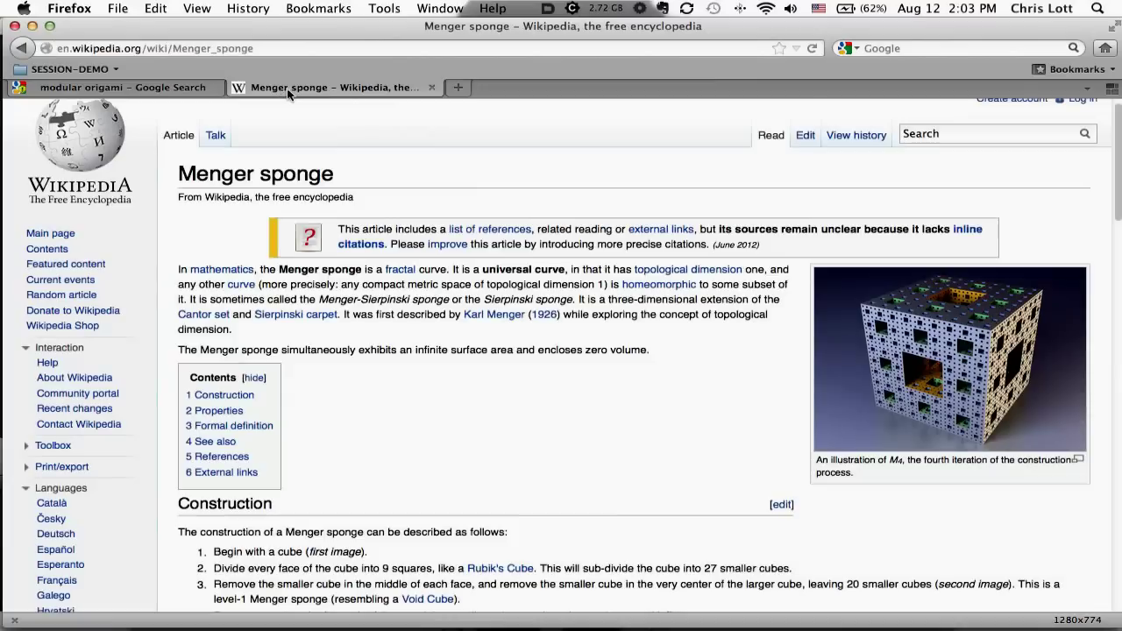
click(433, 88)
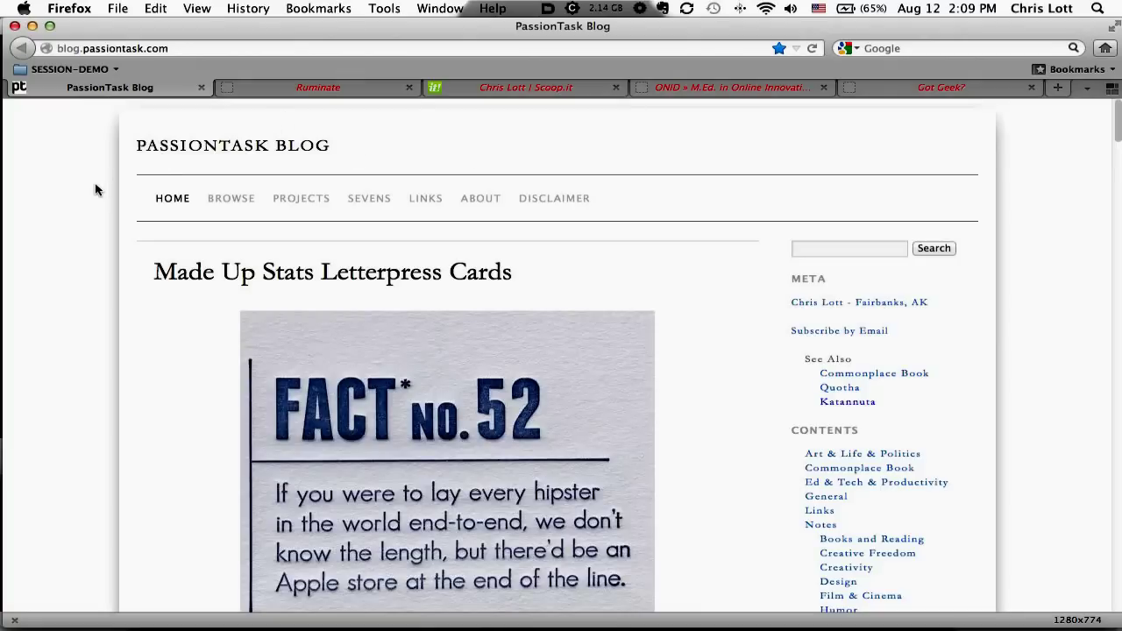
Save the current window's tabs as a Session Manager session named EGO READING.
click(309, 11)
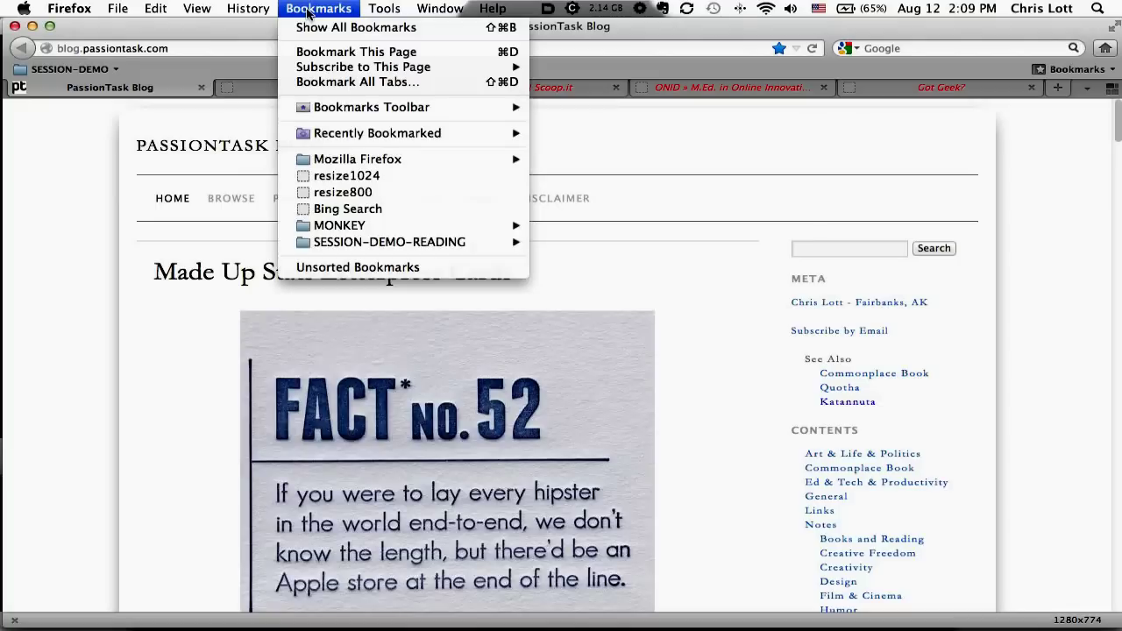
click(69, 200)
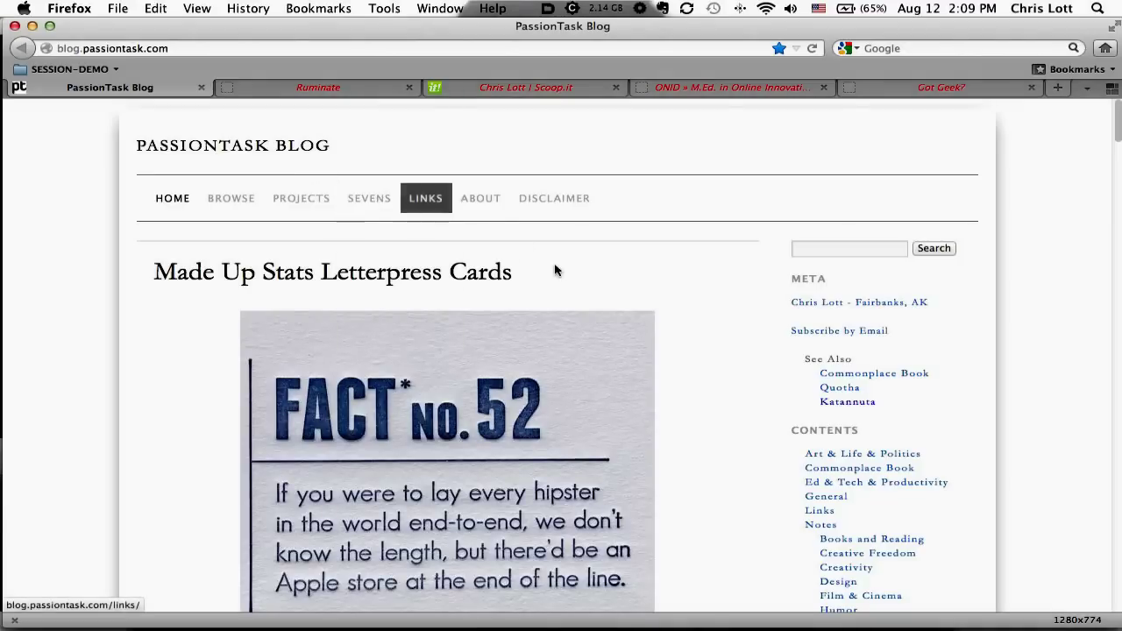
click(384, 8)
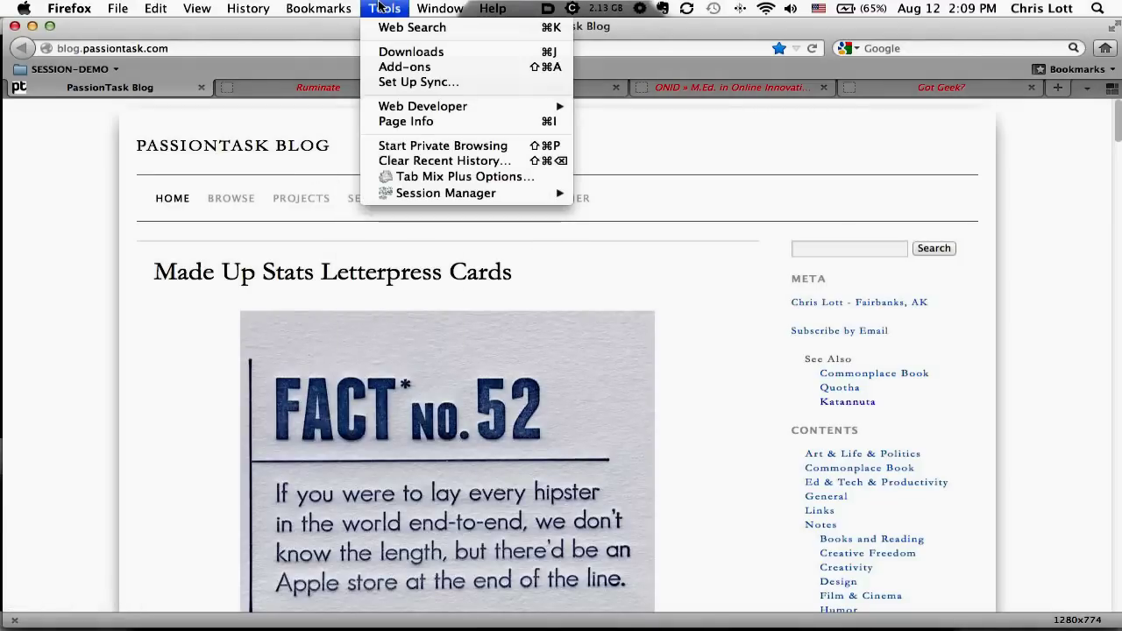
mouse_move(433, 195)
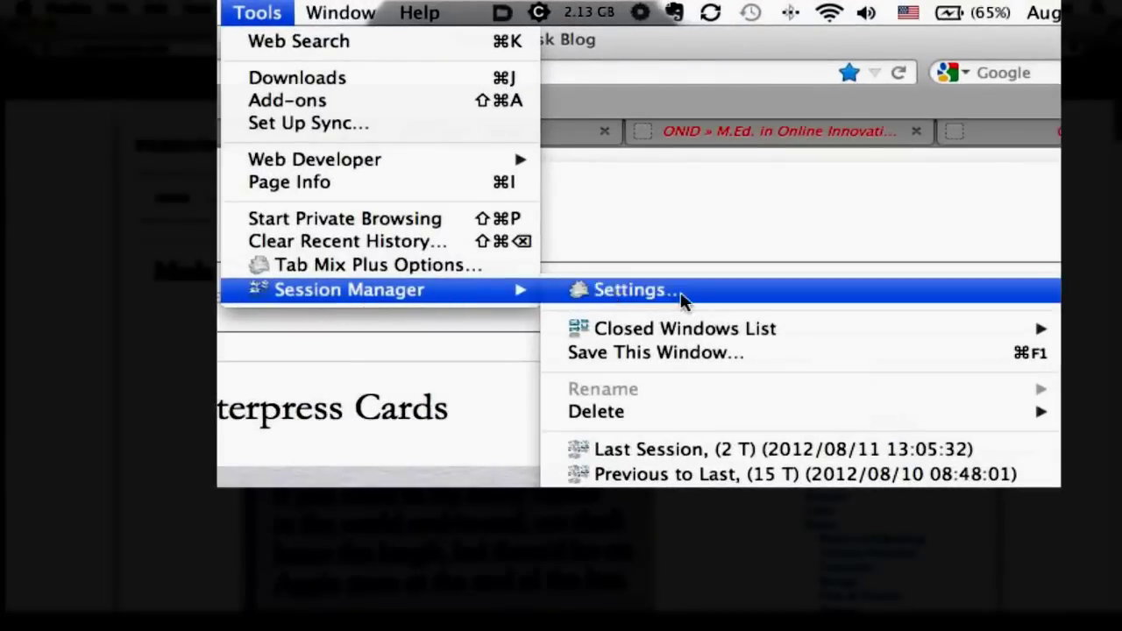
mouse_move(693, 222)
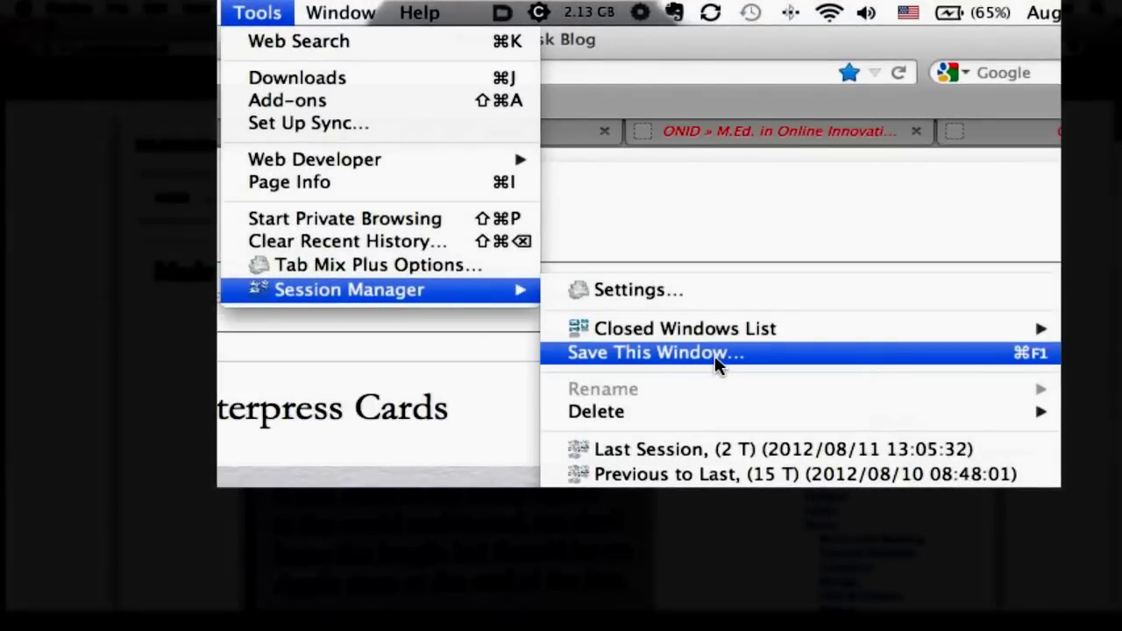
click(715, 354)
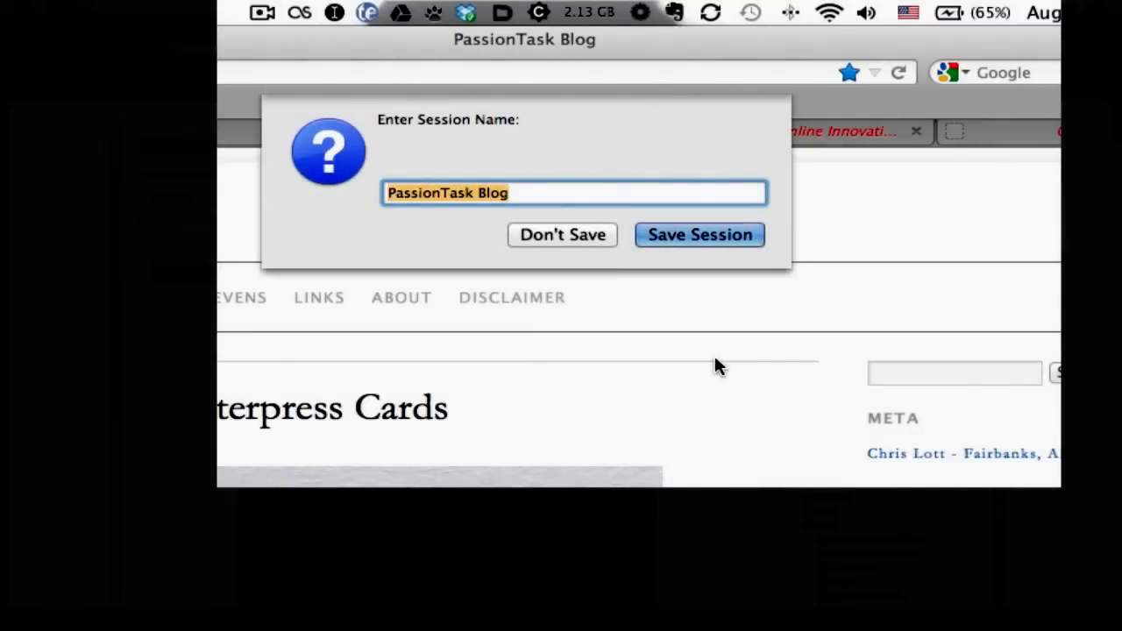
text(EGO READING)
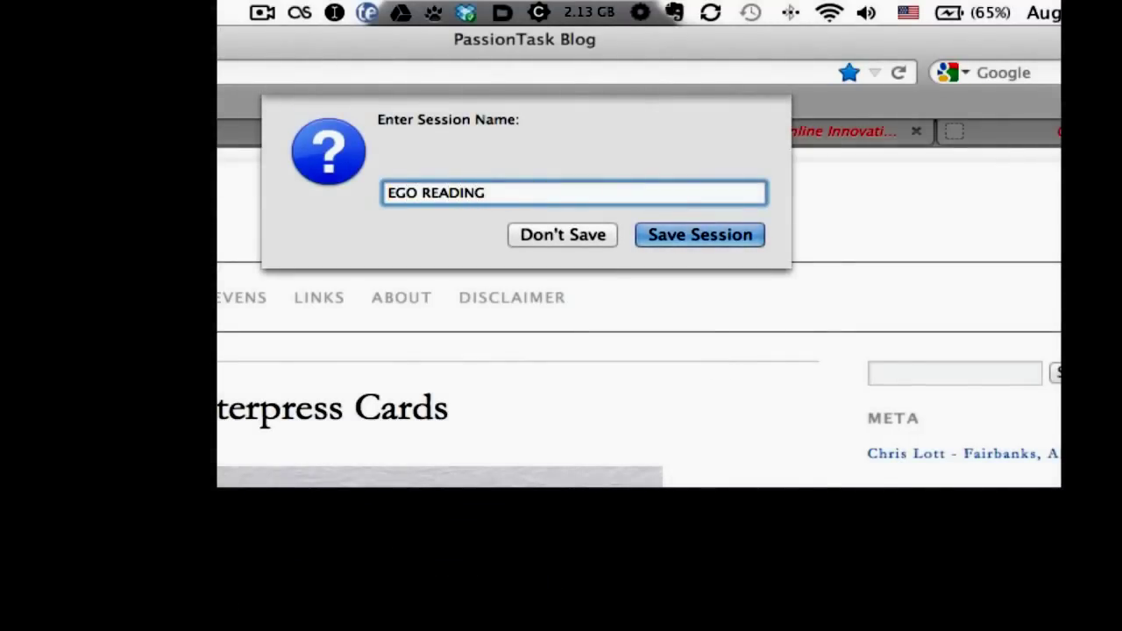
click(692, 235)
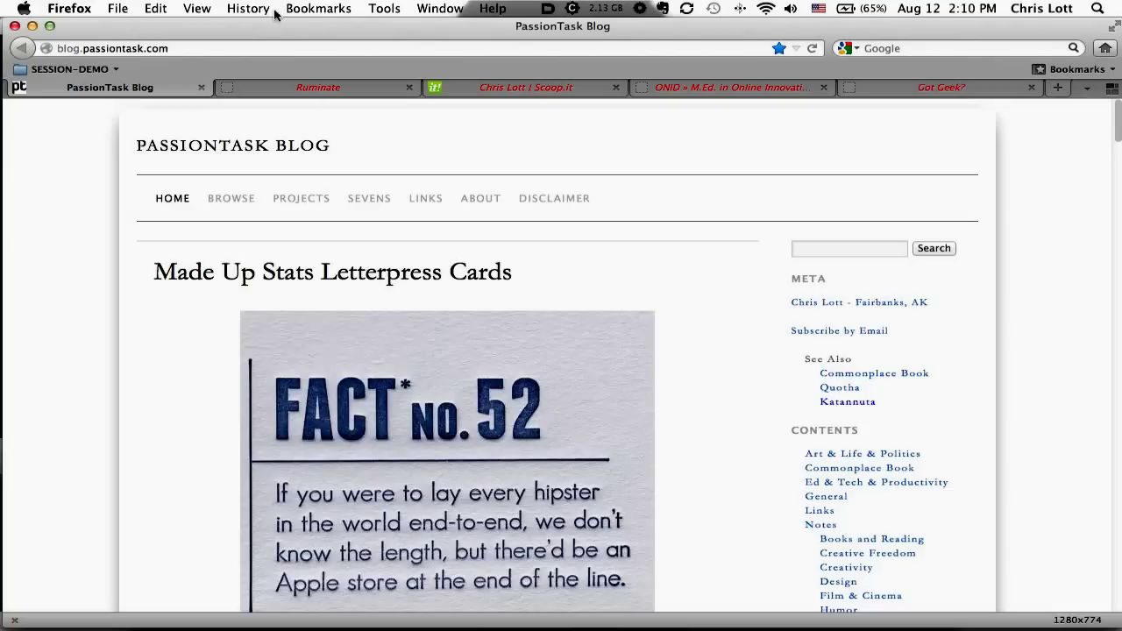
Open all bookmarks of the SESSION-DEMO-READING folder in tabs.
click(384, 9)
mouse_move(318, 9)
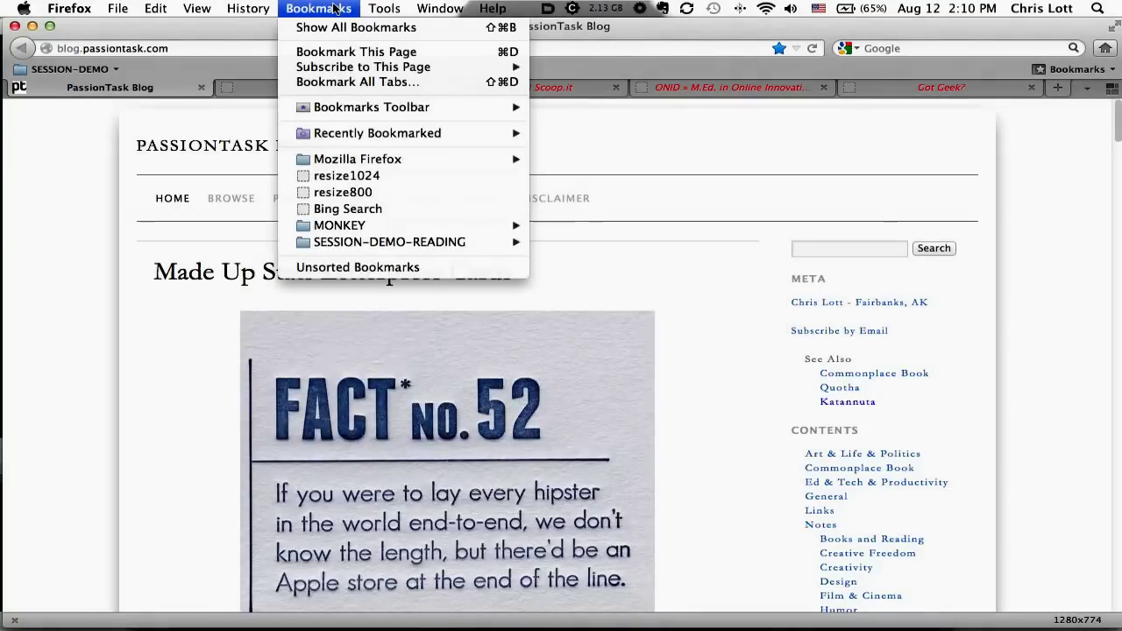
mouse_move(389, 243)
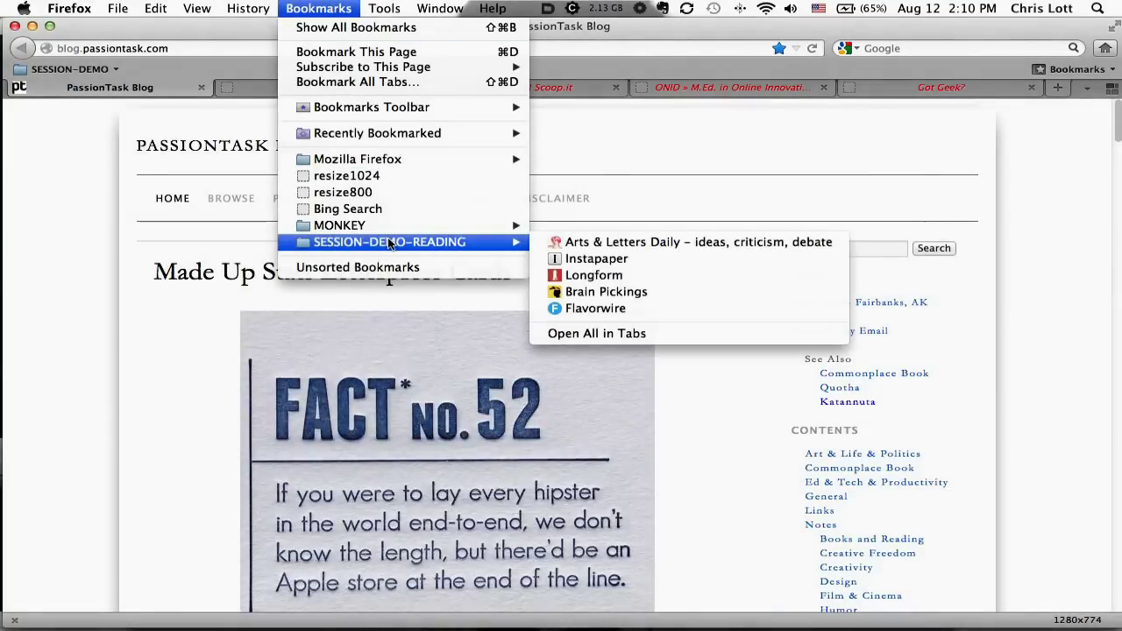
click(578, 334)
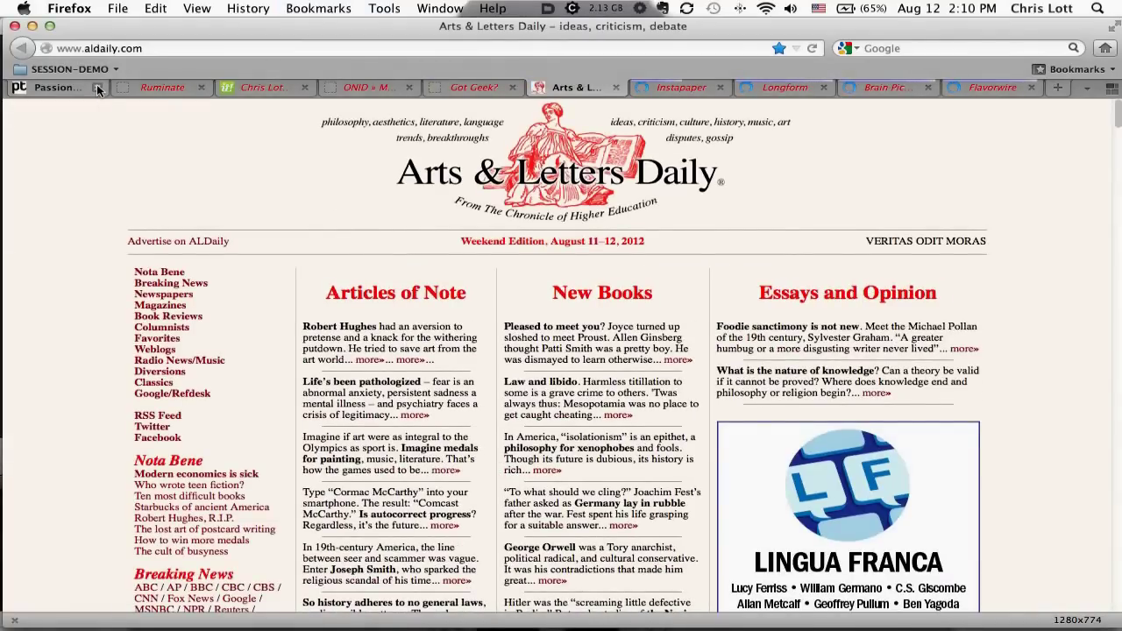
Close the five earlier tabs, from PassionTask Blog through Got Geek?, keeping only the reading tabs.
click(98, 86)
click(98, 84)
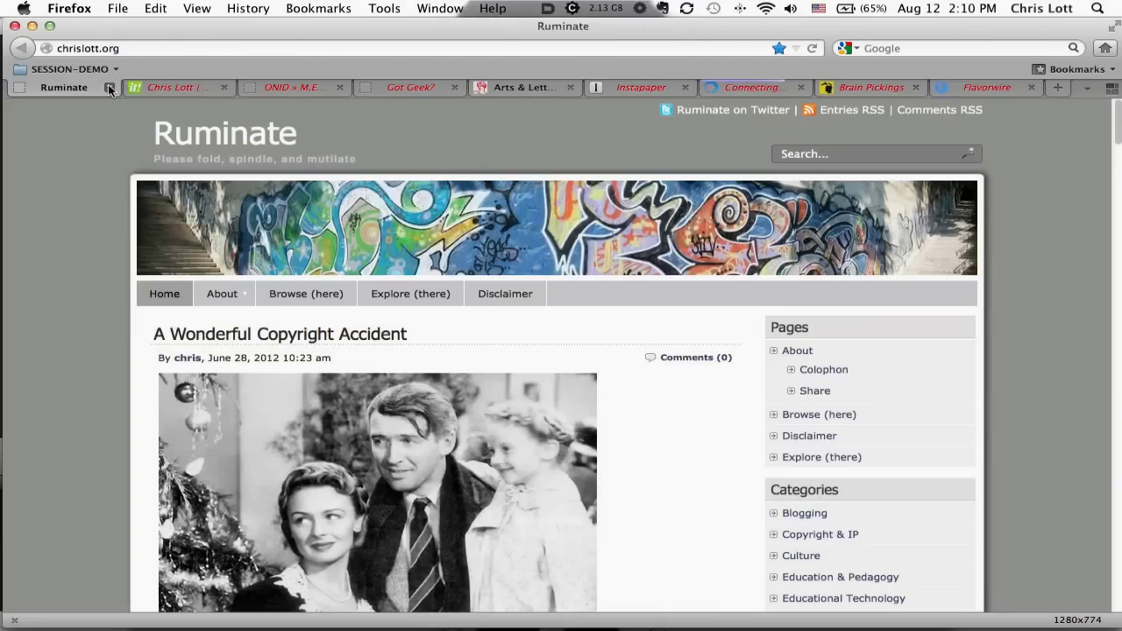
click(108, 88)
click(109, 88)
click(108, 88)
click(109, 87)
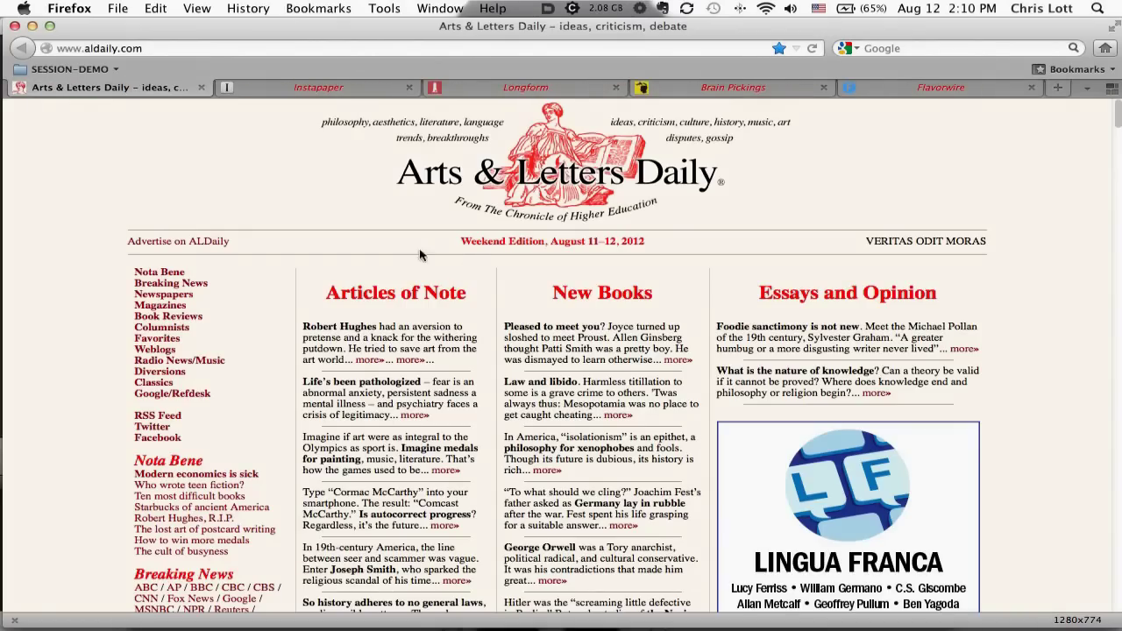
Save the window with the reading tabs as a session named GENERAL READING.
click(394, 10)
mouse_move(418, 107)
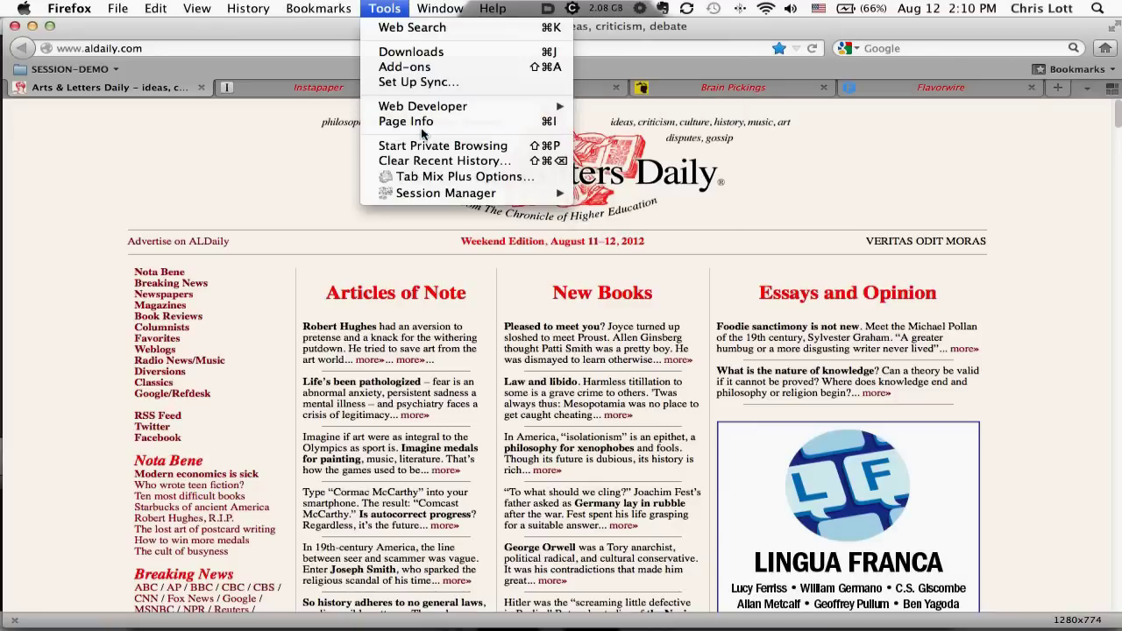
mouse_move(431, 194)
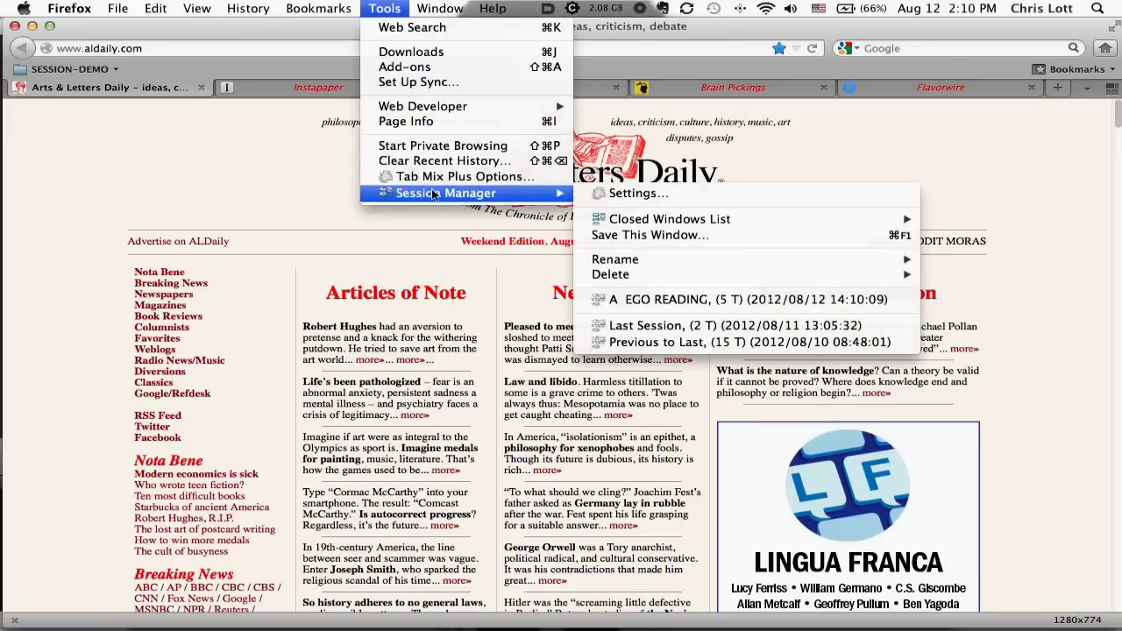
click(638, 236)
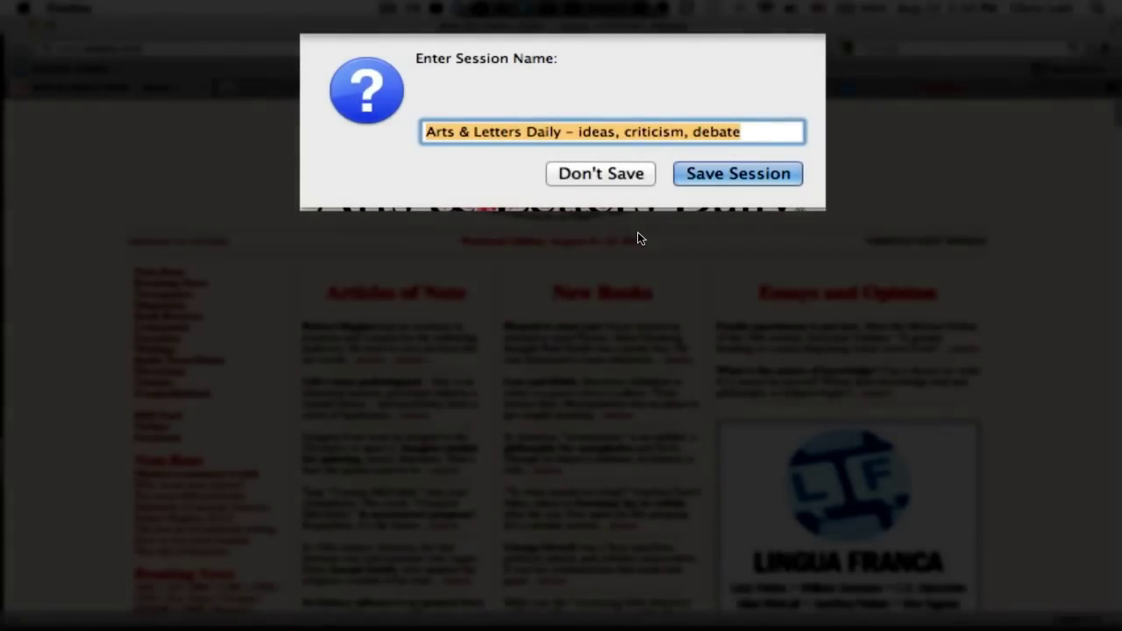
text(GENERAL READING)
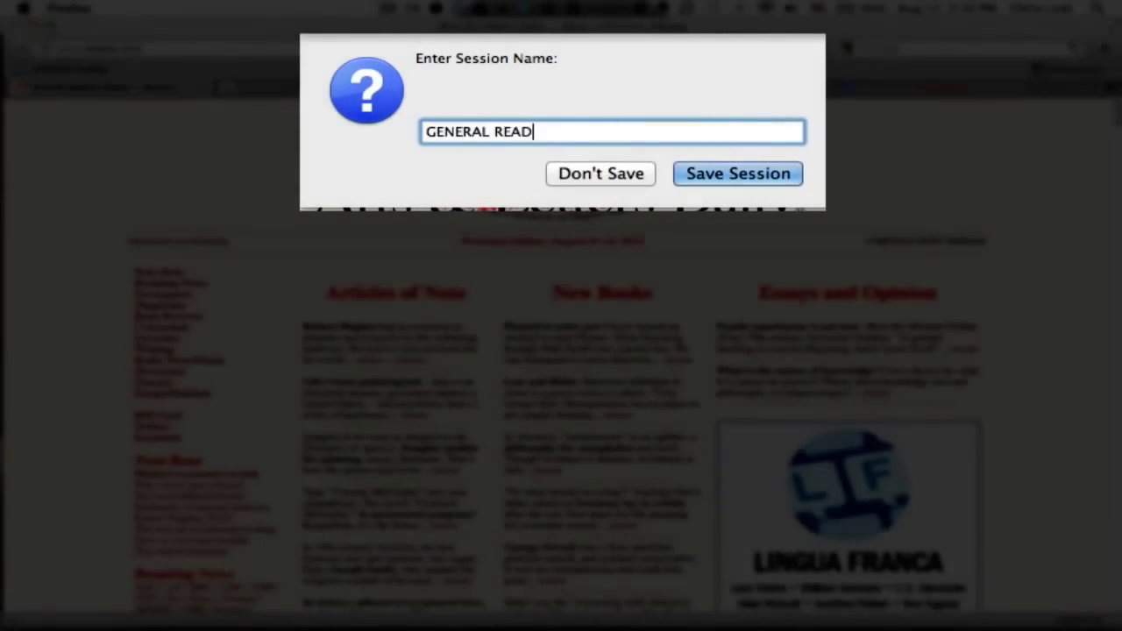
key(Return)
scroll(624, 215, down, 15)
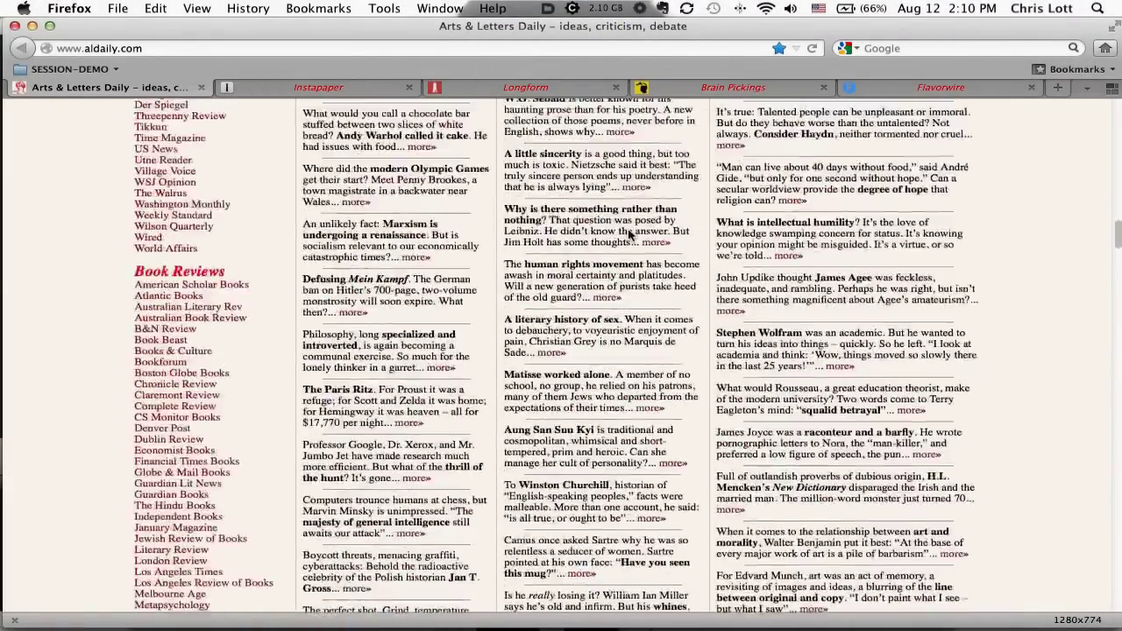
Restore the saved EGO READING session with Session Manager.
scroll(624, 216, up, 15)
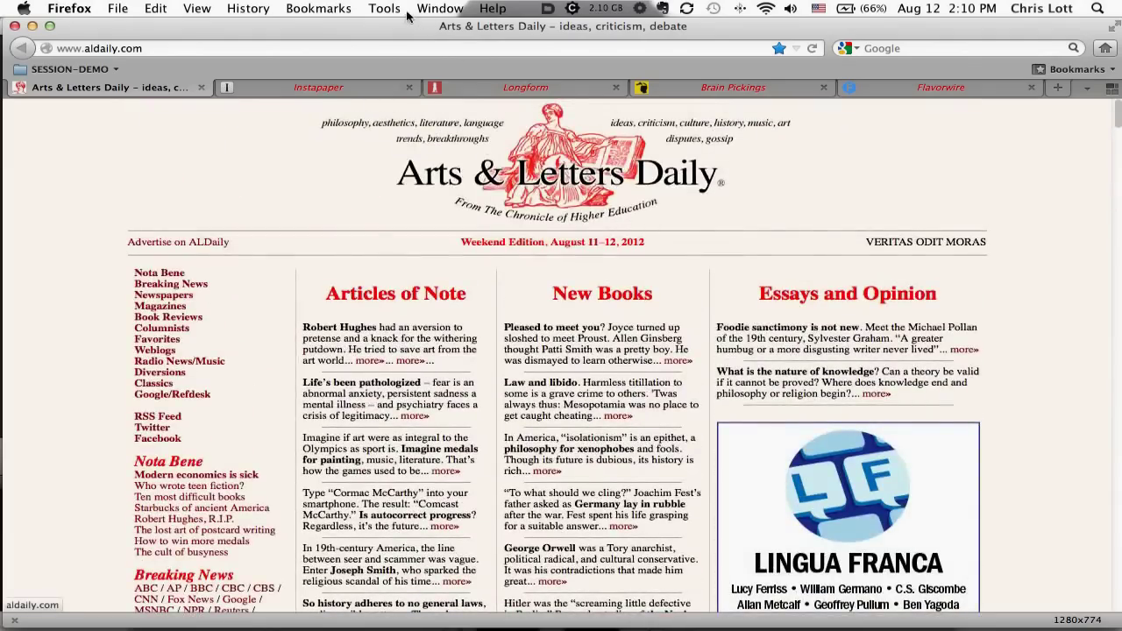
click(404, 12)
mouse_move(464, 195)
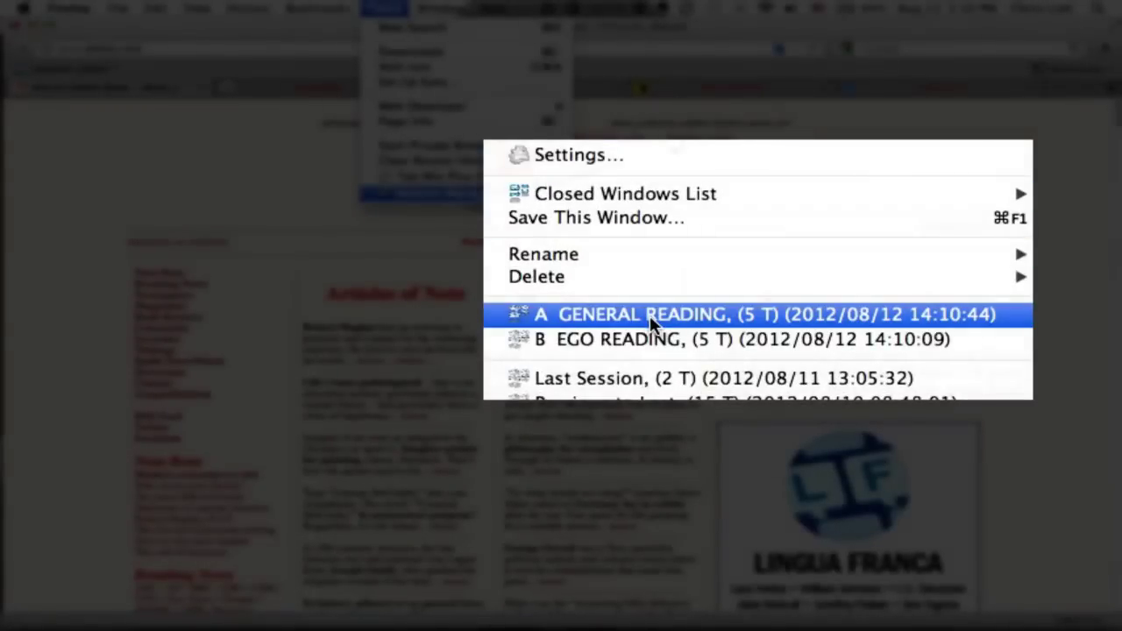
click(651, 340)
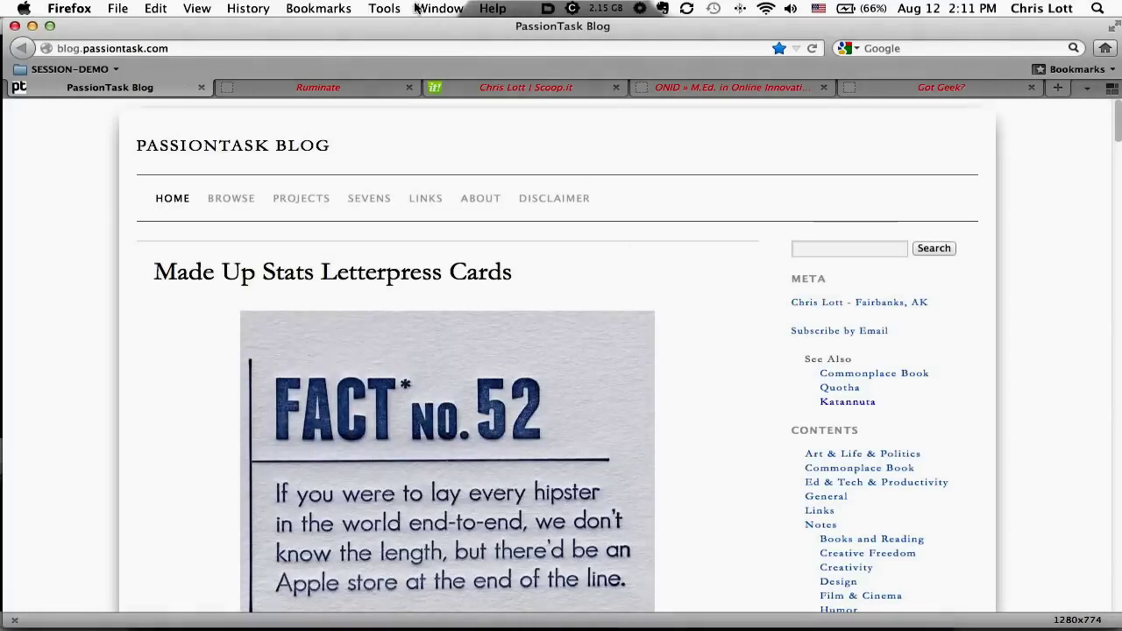
Restore the saved GENERAL READING session with Session Manager.
click(384, 8)
mouse_move(473, 193)
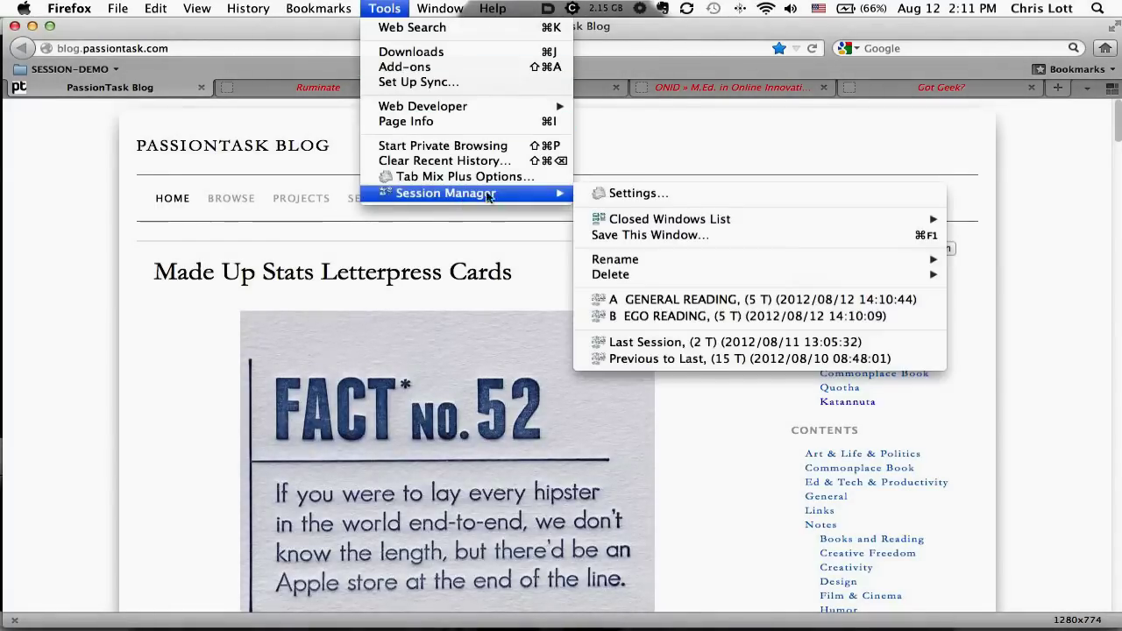
click(720, 301)
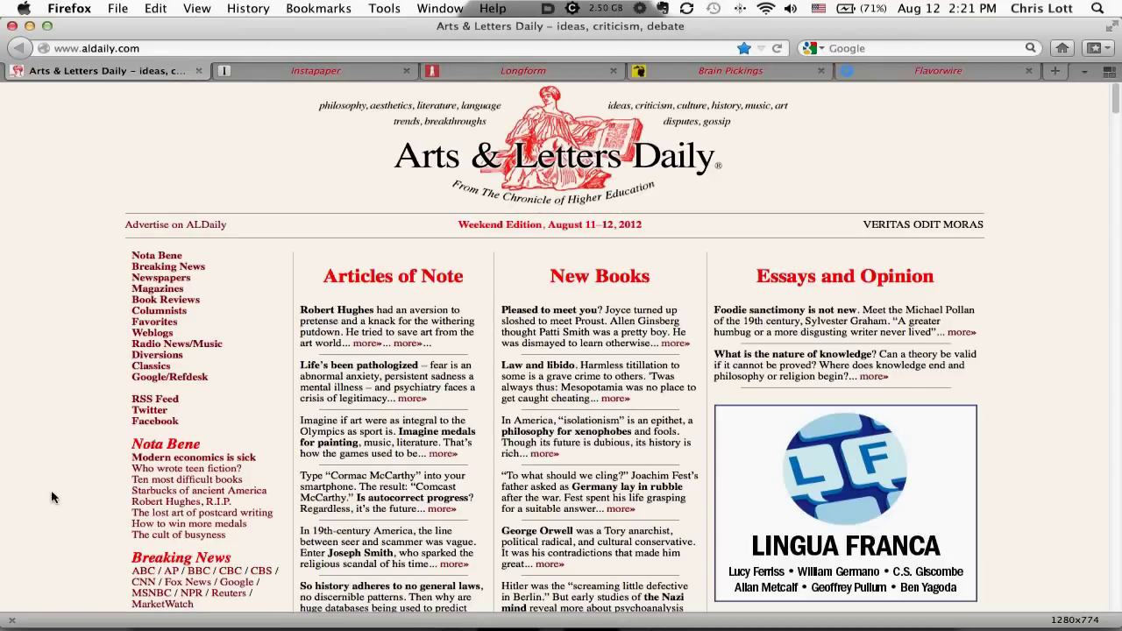
scroll(433, 129, down, 1)
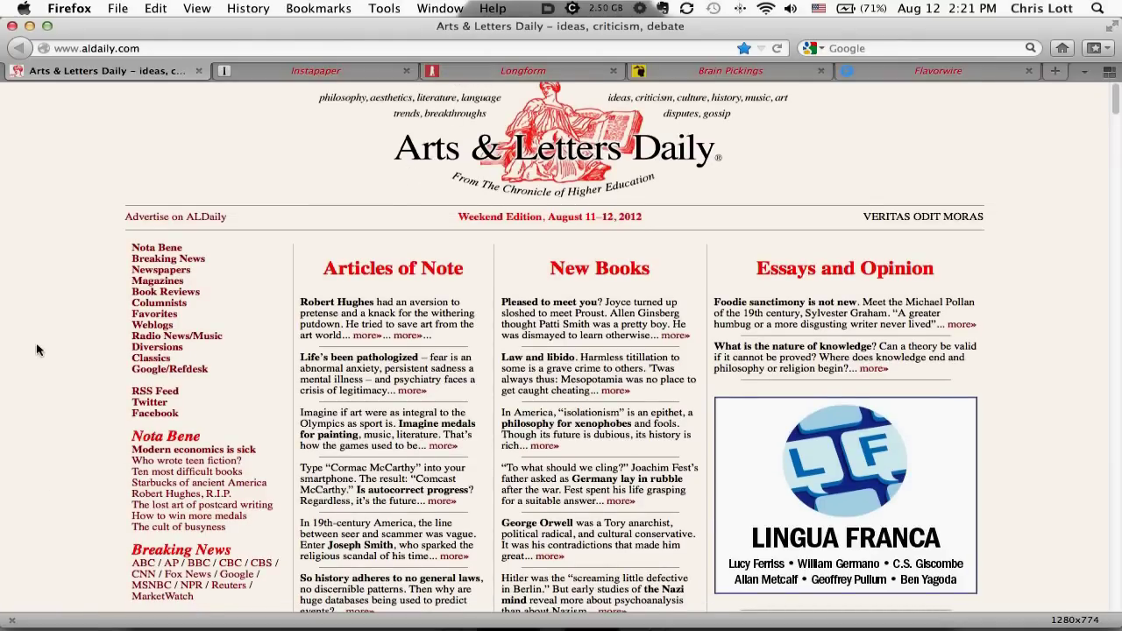
scroll(40, 346, up, 1)
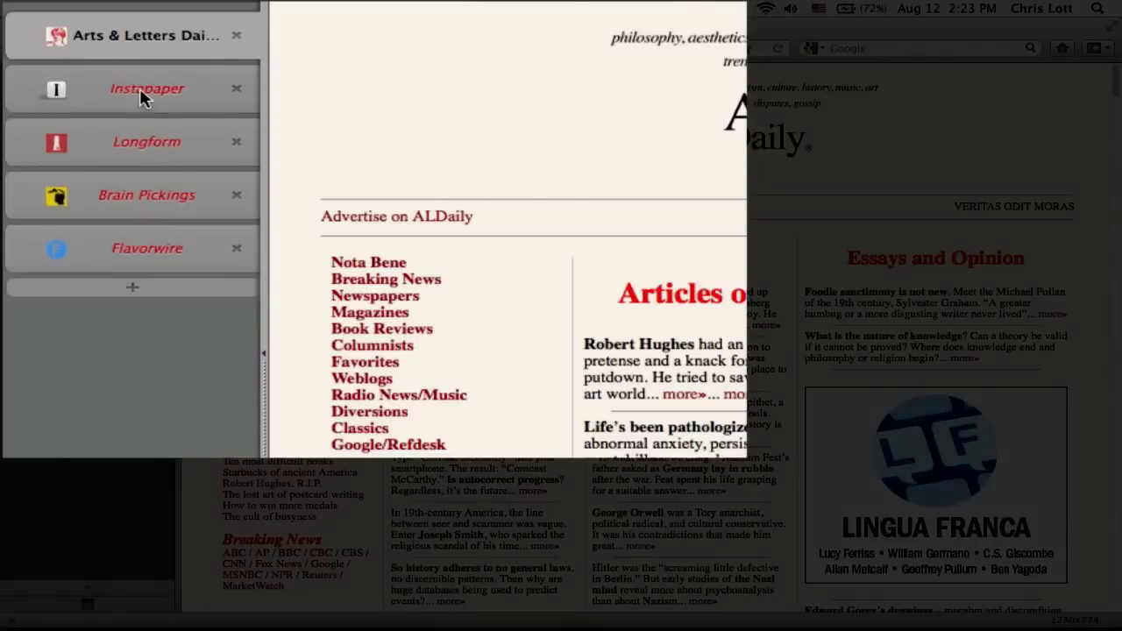
Switch through the Instapaper, Longform and Brain Pickings tabs in the vertical tab list.
click(141, 90)
click(142, 150)
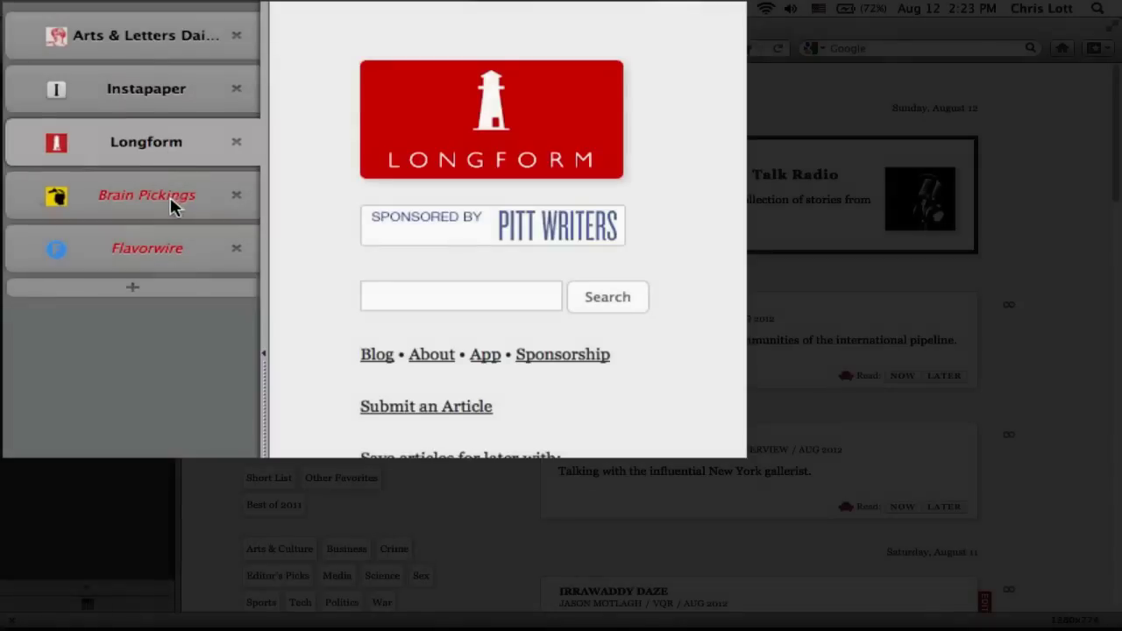
click(168, 201)
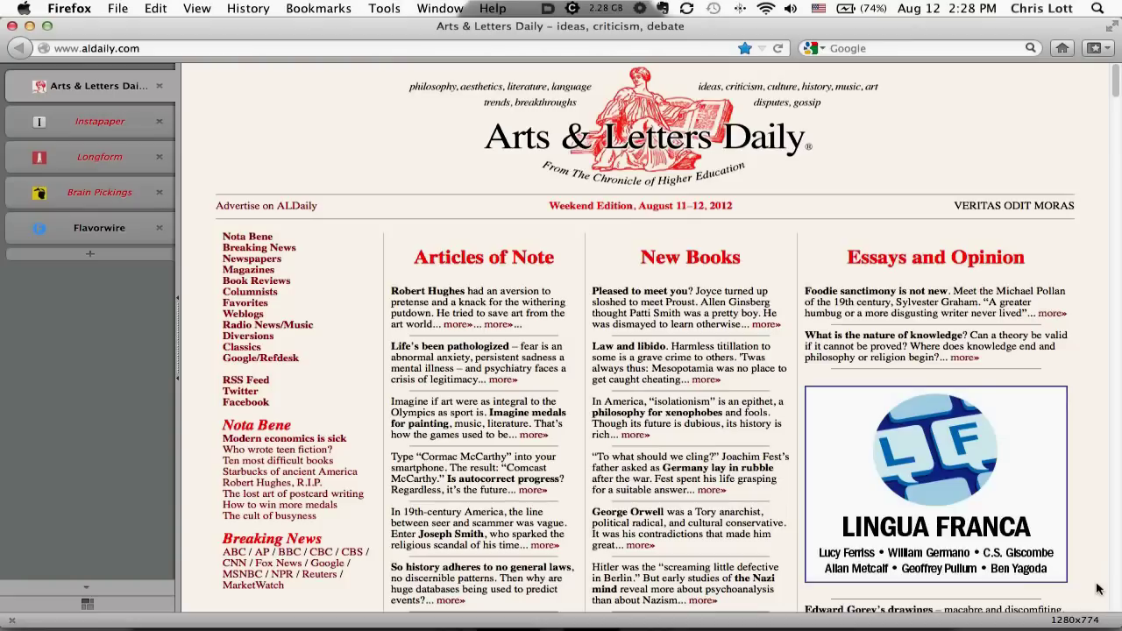
Open all bookmarks of the MONKEY folder in tabs as a tree.
click(303, 12)
mouse_move(416, 232)
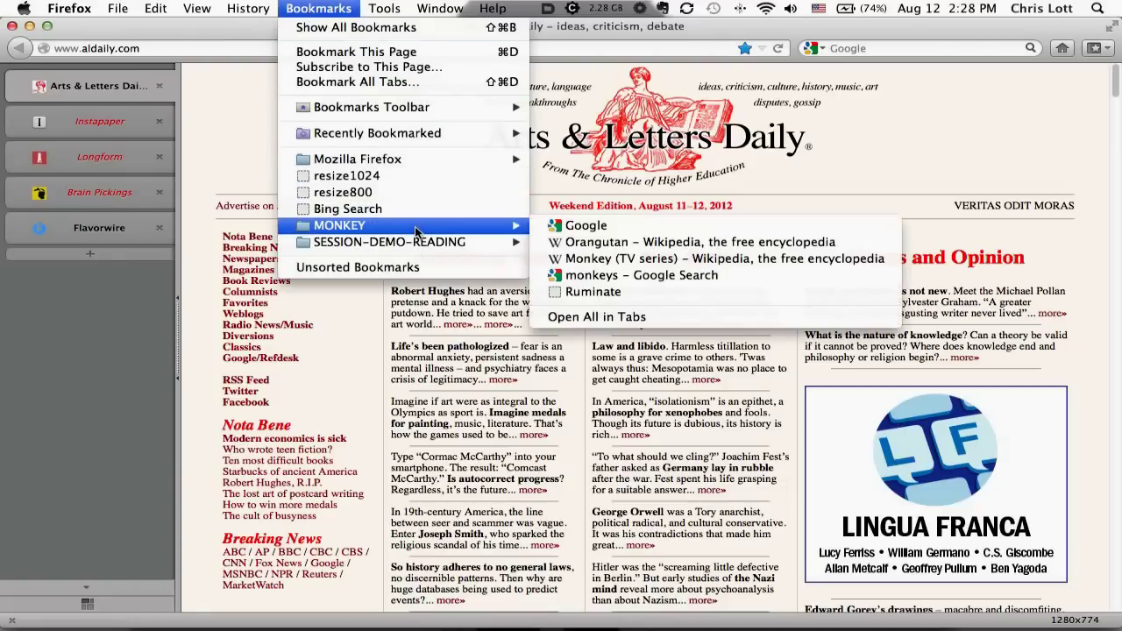
click(655, 318)
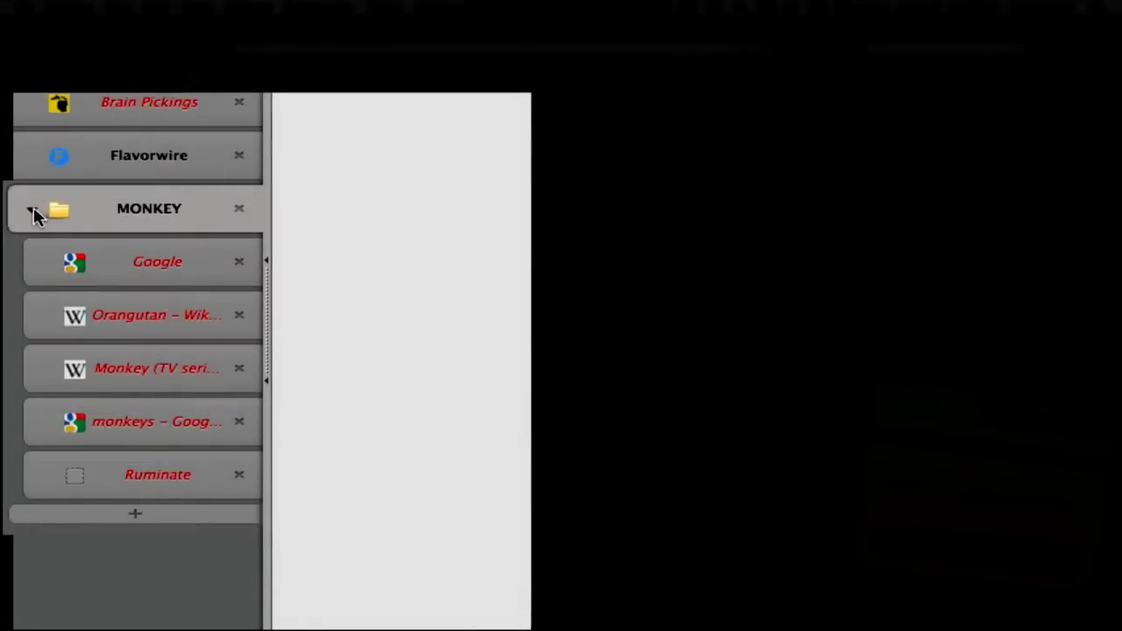
Collapse and expand the MONKEY tab tree several times.
click(33, 210)
click(33, 211)
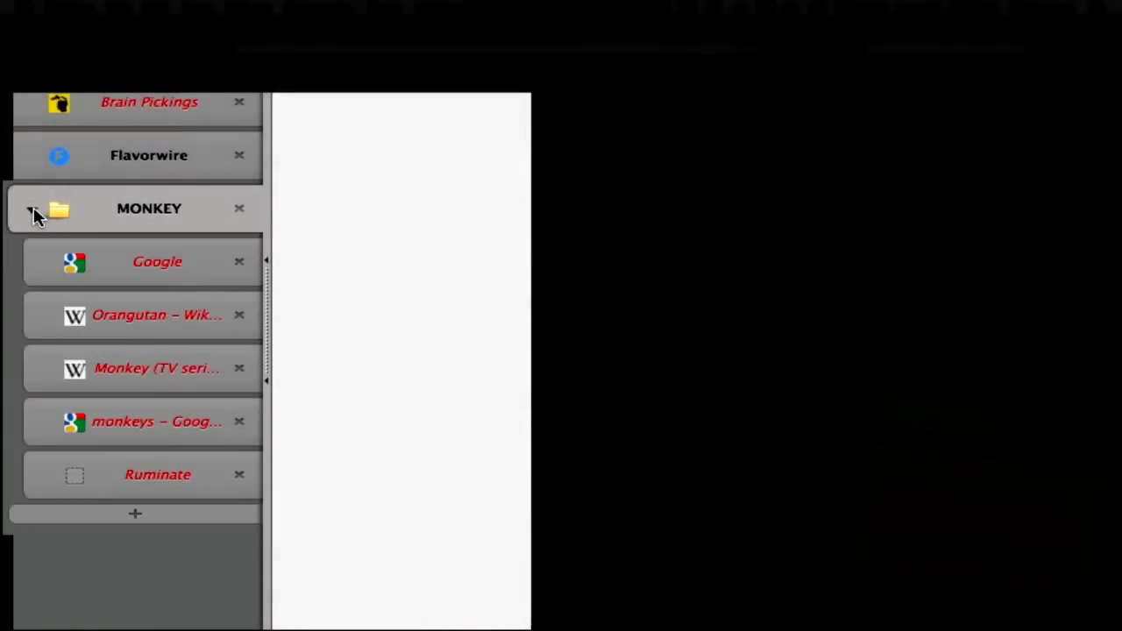
click(33, 210)
click(32, 210)
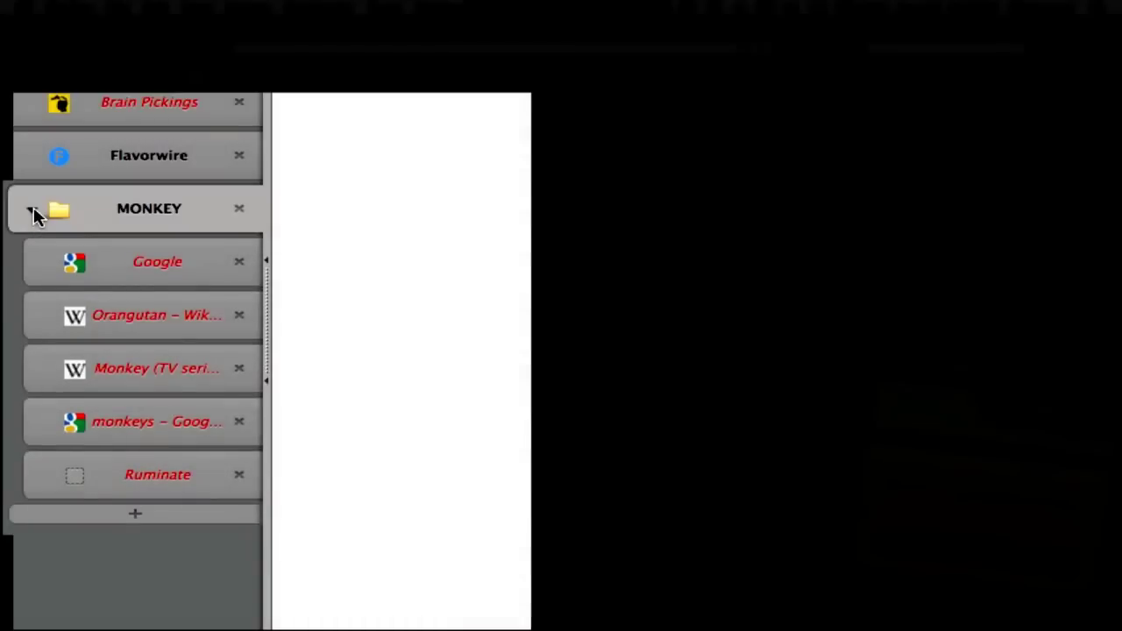
click(33, 210)
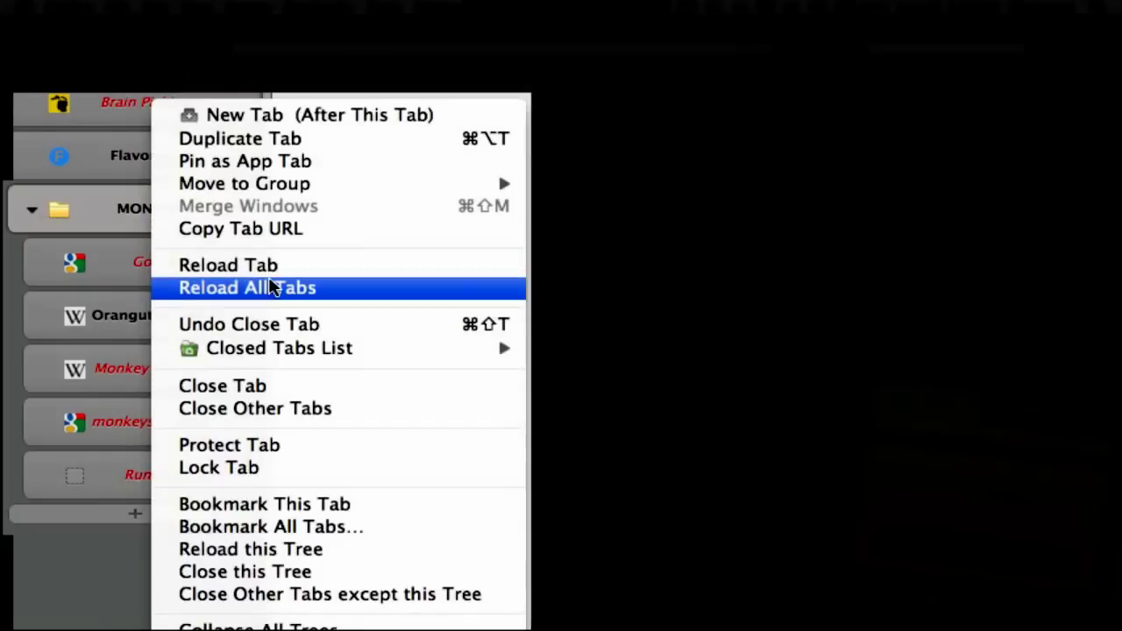
Reload all tabs in the MONKEY tree and close the whole tree.
click(330, 550)
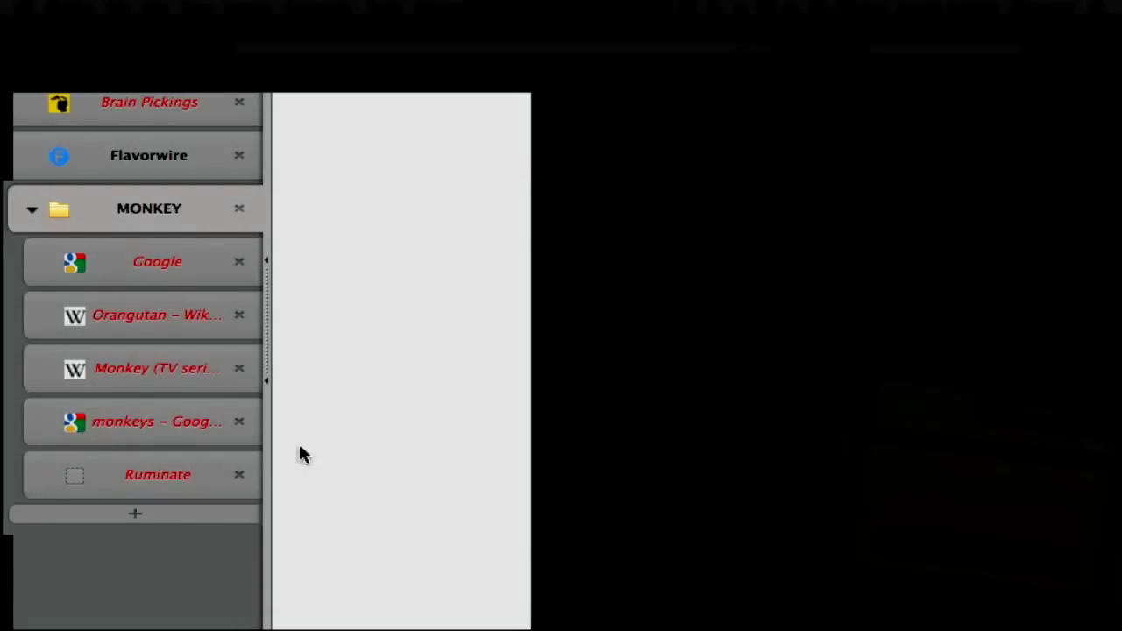
right_click(146, 214)
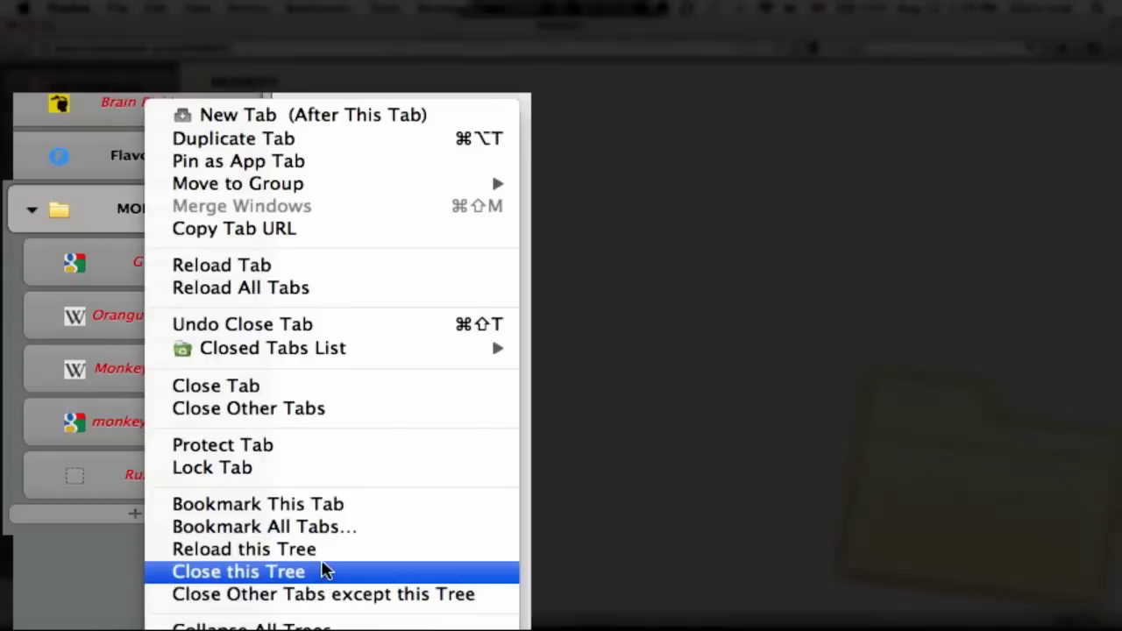
click(320, 570)
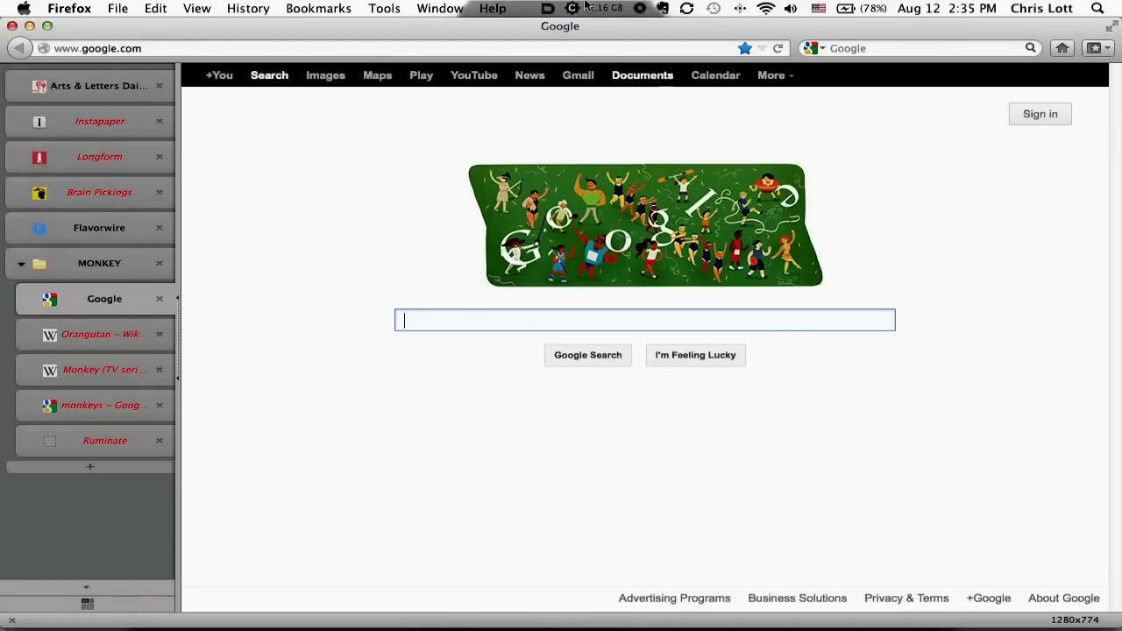
In the Tree Style Tab extension's preferences, set the tab bar position to Rightside with Invert tab appearance enabled.
click(384, 8)
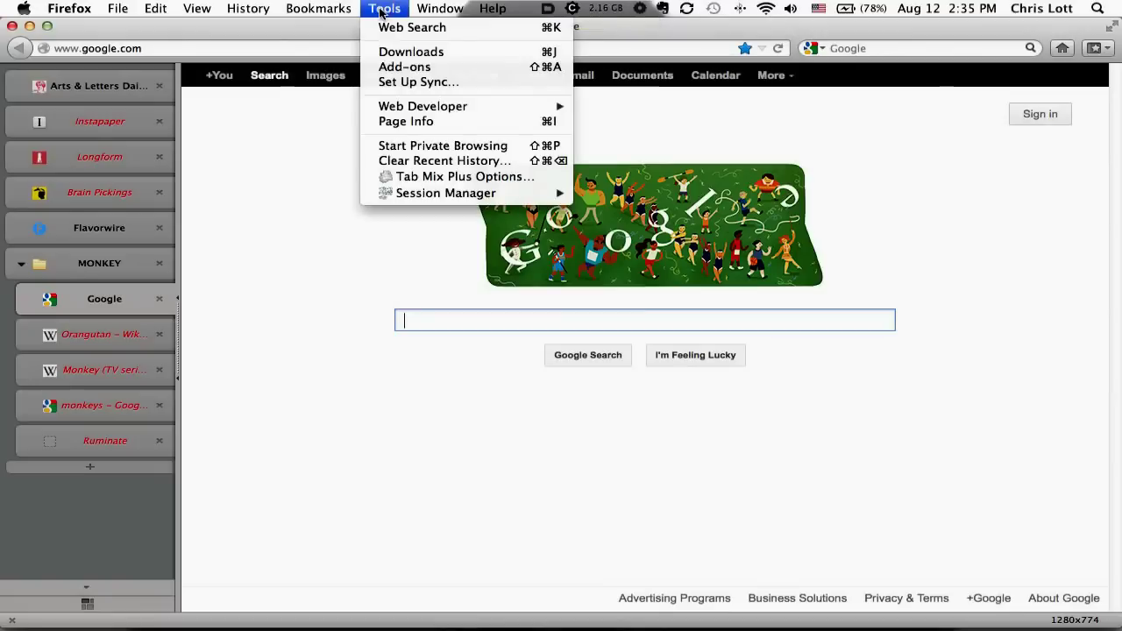
click(399, 68)
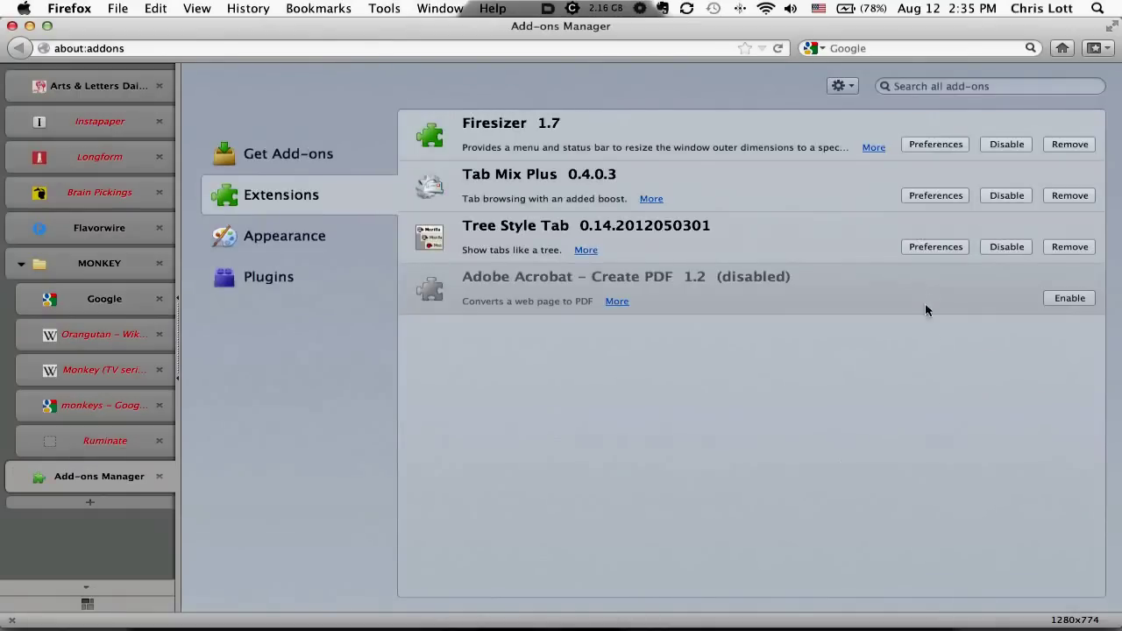
click(935, 247)
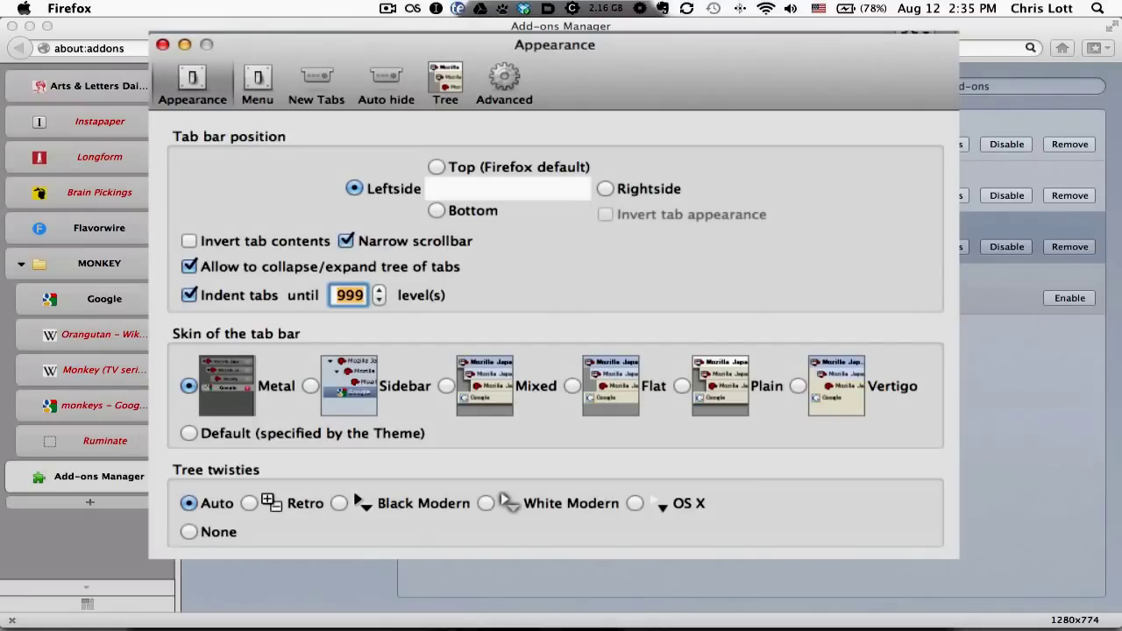
click(606, 189)
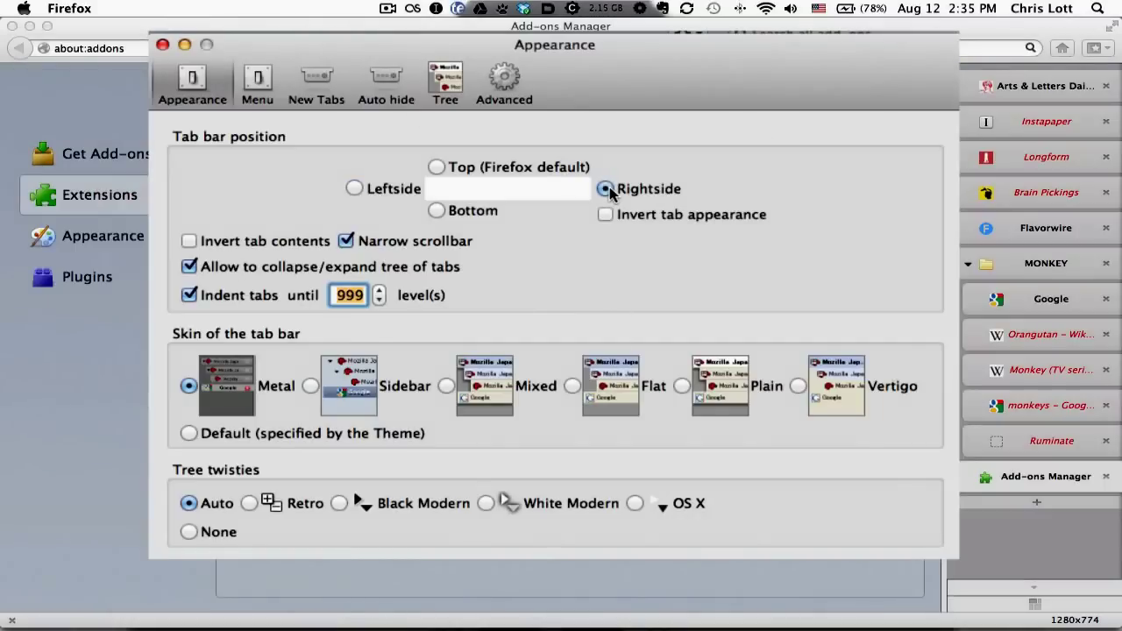
click(606, 215)
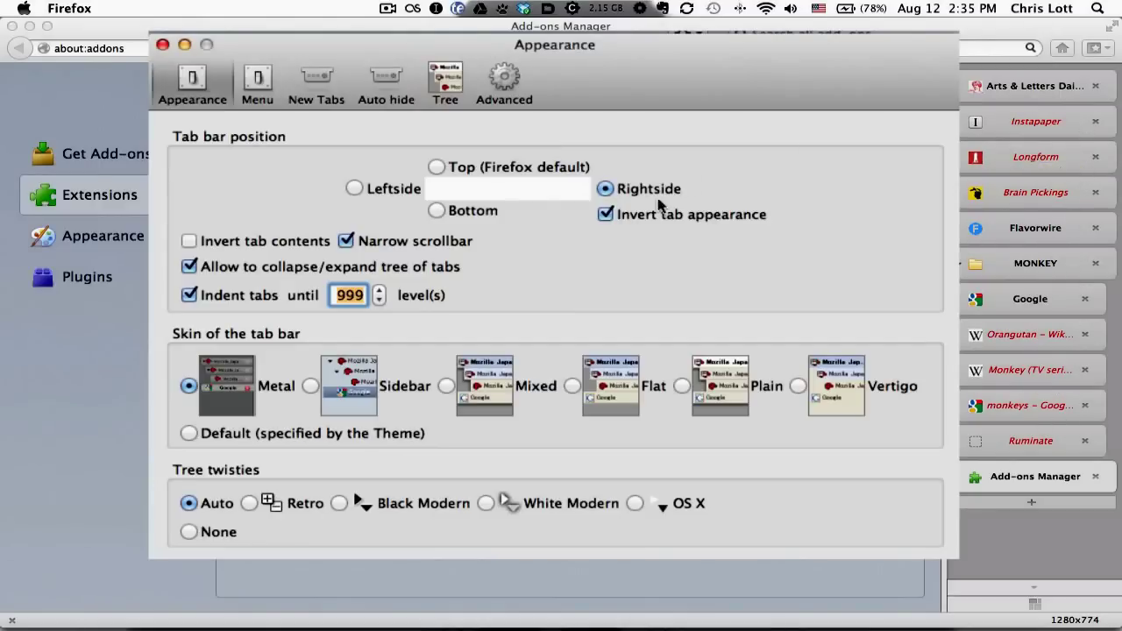
click(606, 216)
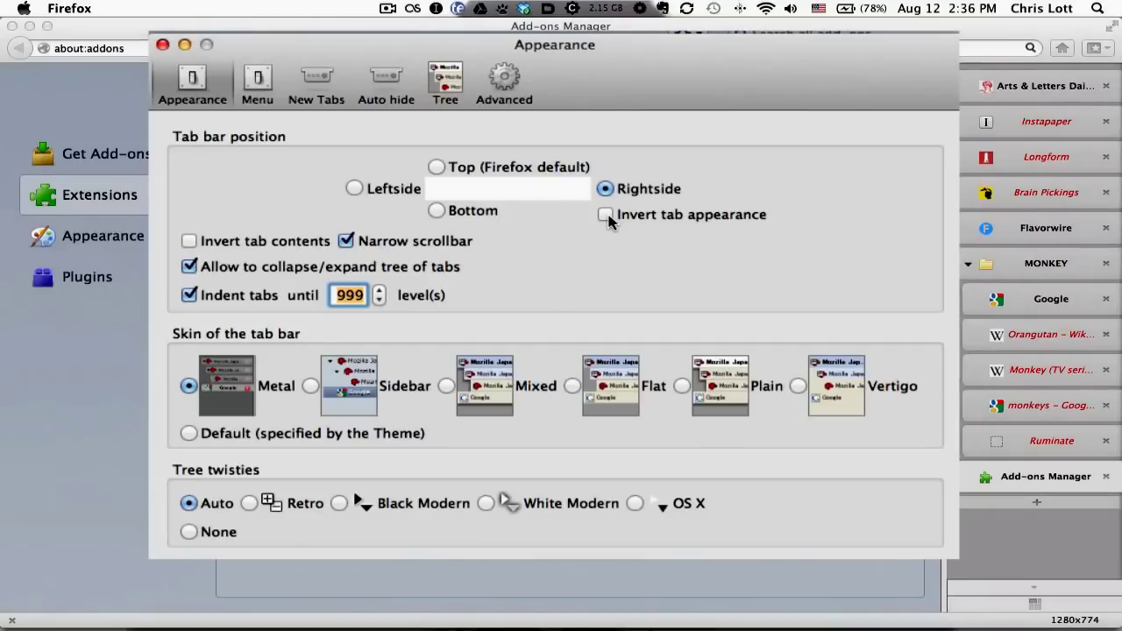
click(606, 215)
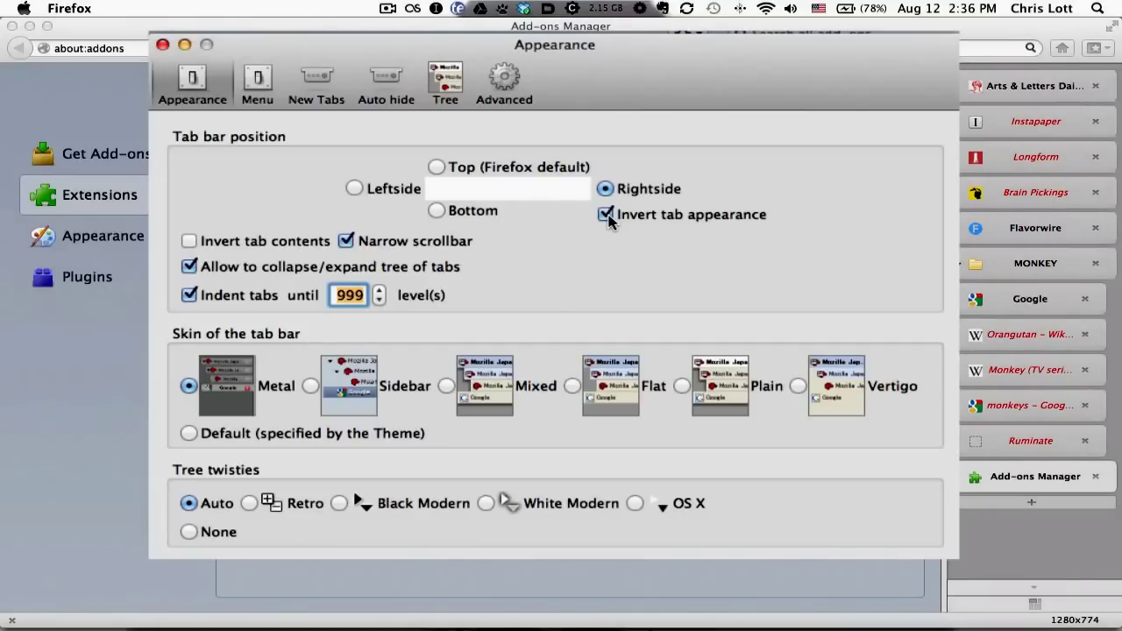
Try the Sidebar, Mixed, Flat, Plain and Vertigo skins for the tab bar and settle on Mixed.
click(310, 388)
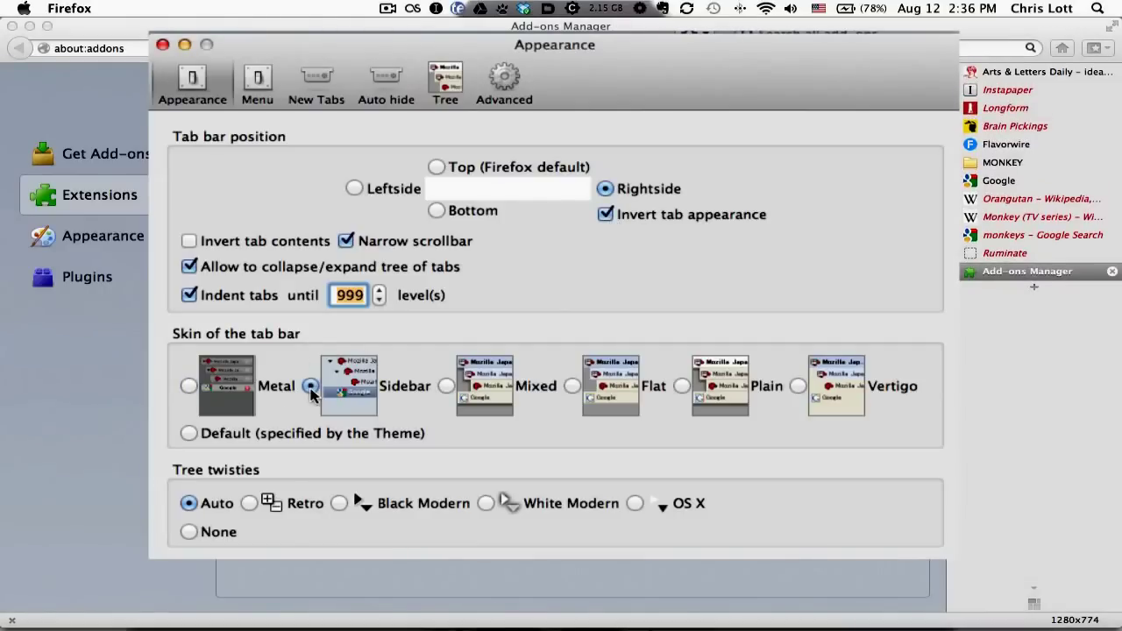
click(446, 388)
click(573, 388)
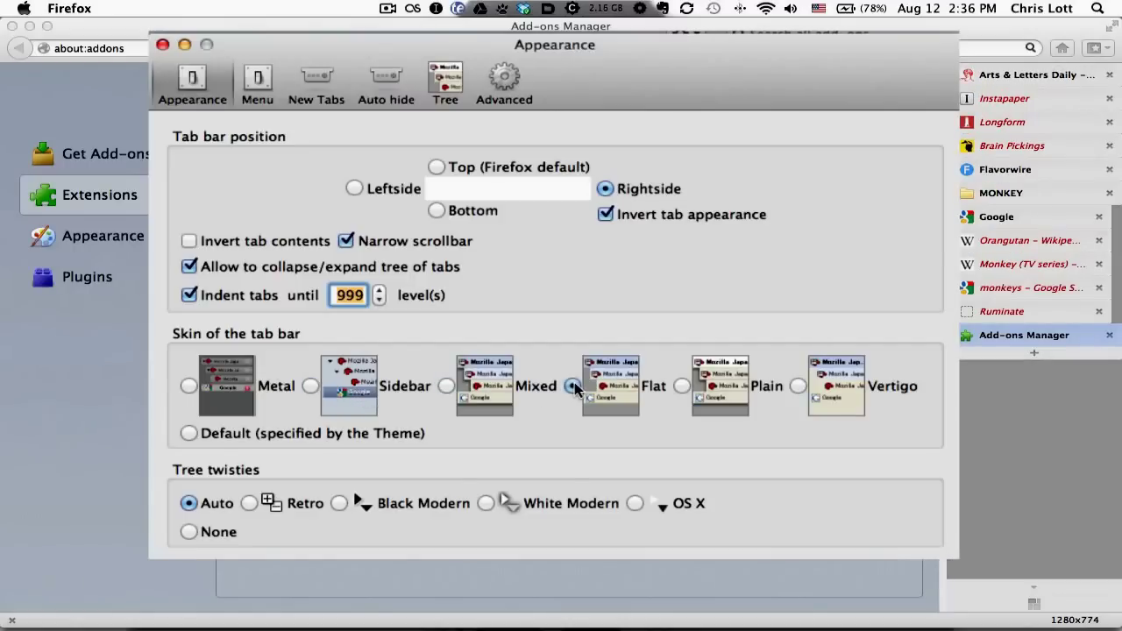
click(681, 388)
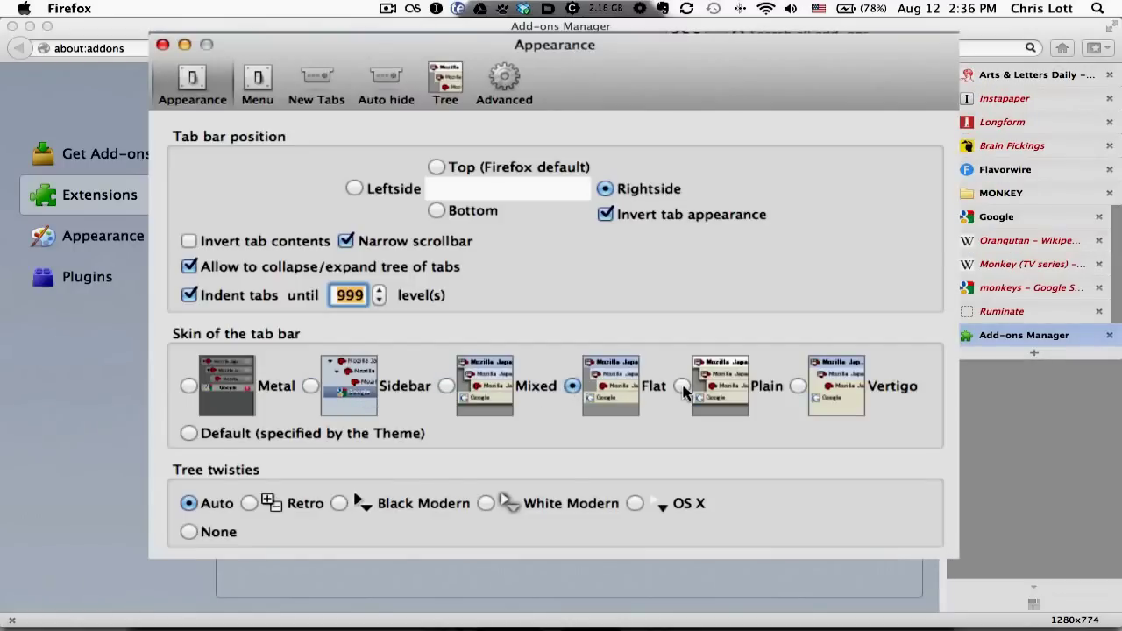
click(799, 388)
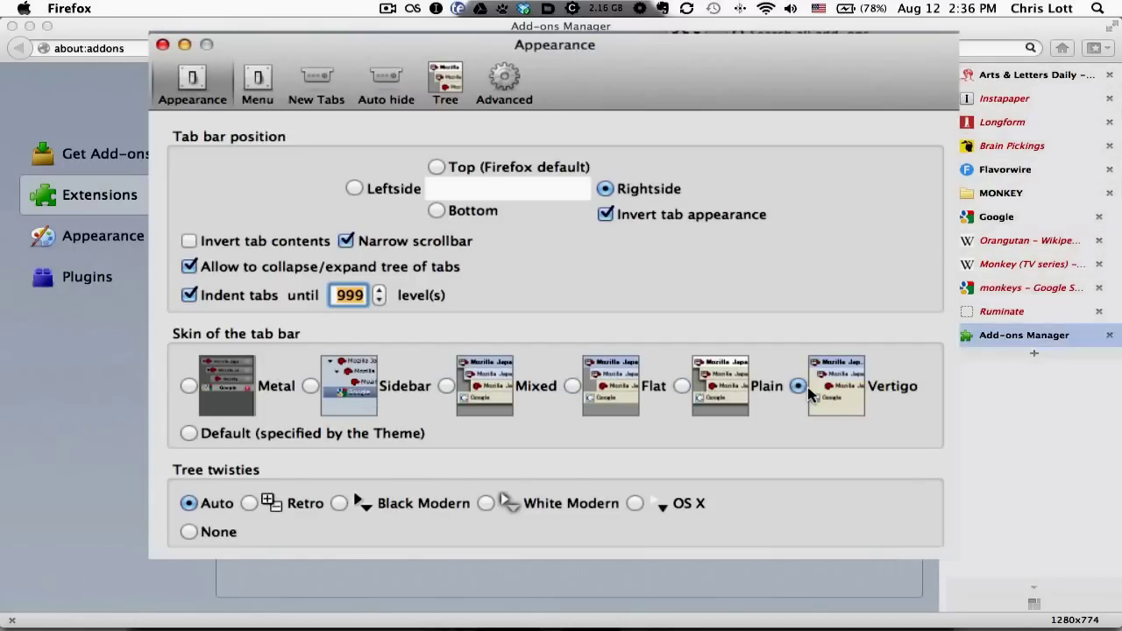
click(683, 388)
click(445, 388)
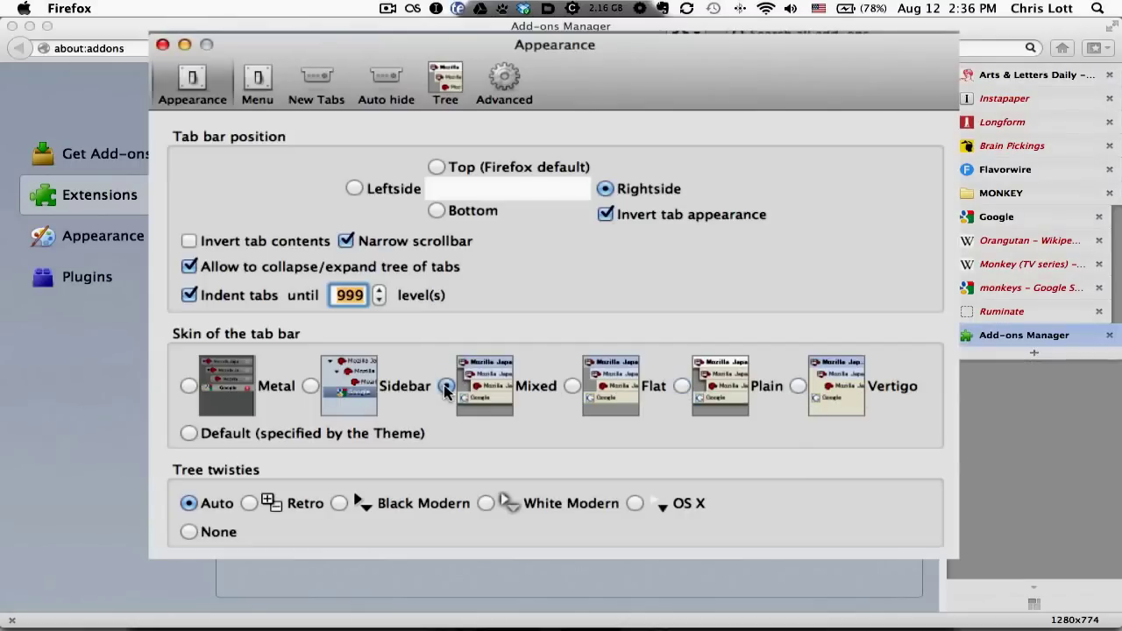
click(311, 388)
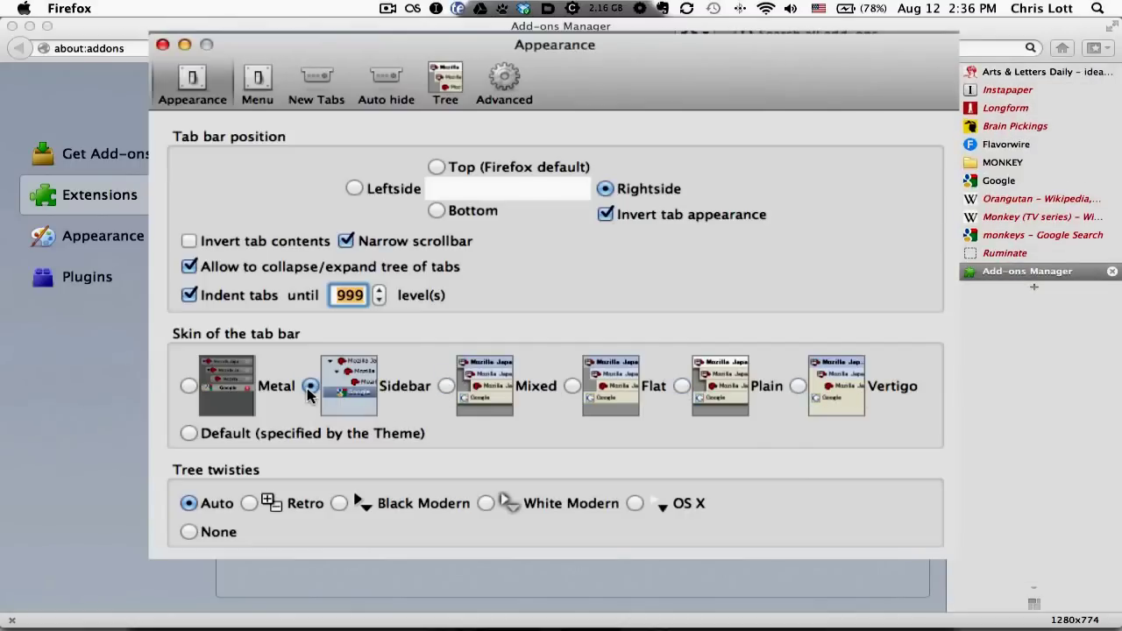
click(446, 388)
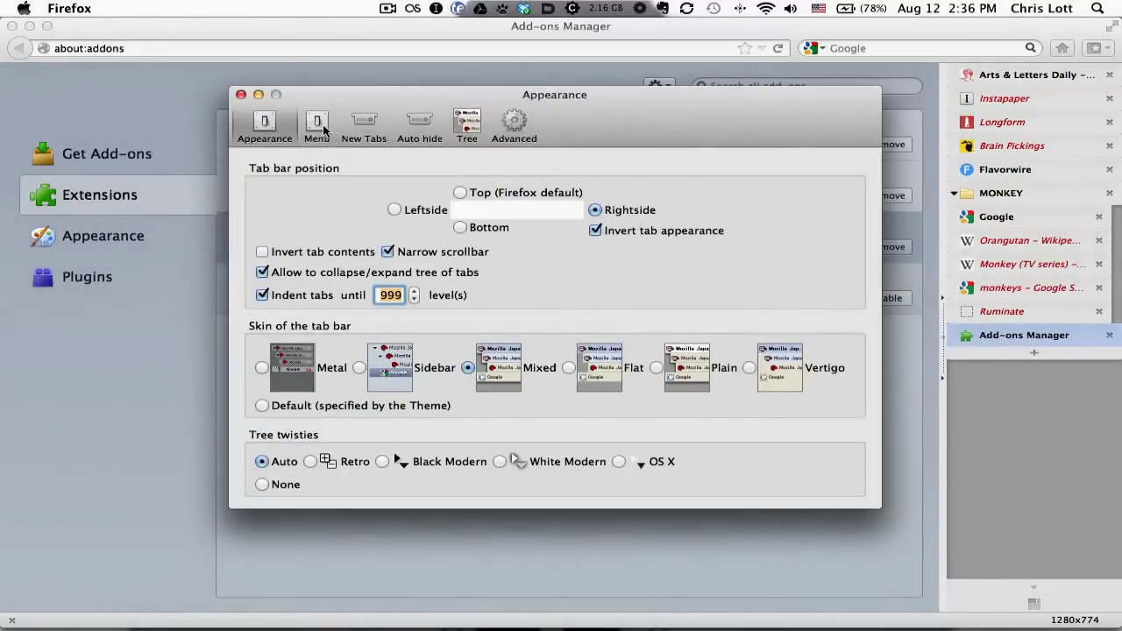
Add Close Other Tabs except this Tree to the tab context menu, and disable Always ask me how to open bookmarks.
click(321, 127)
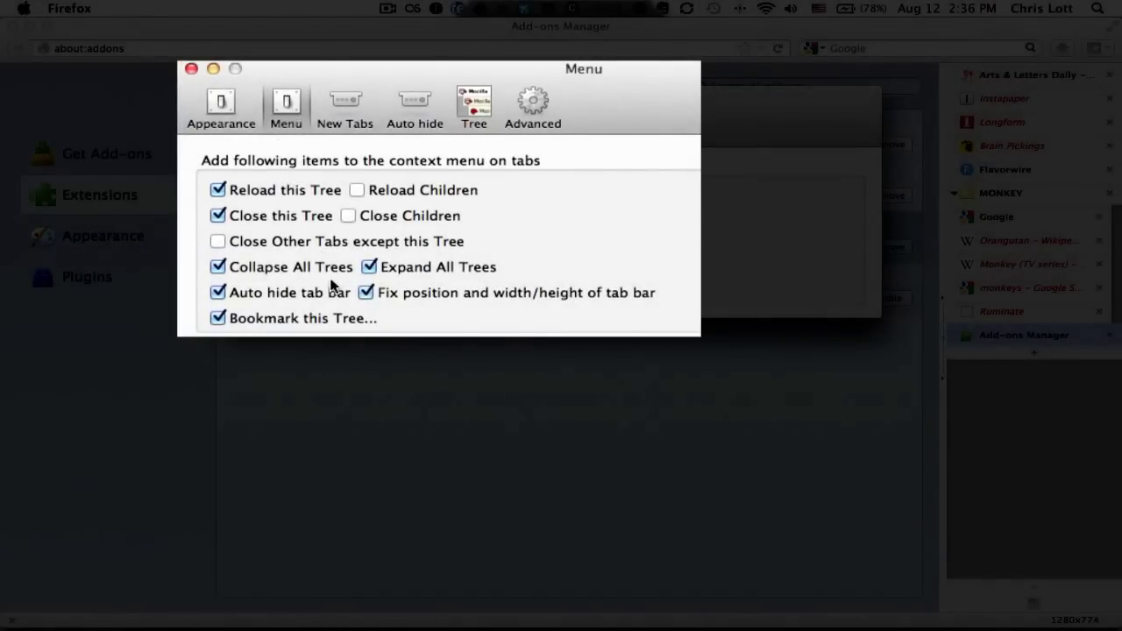
click(219, 244)
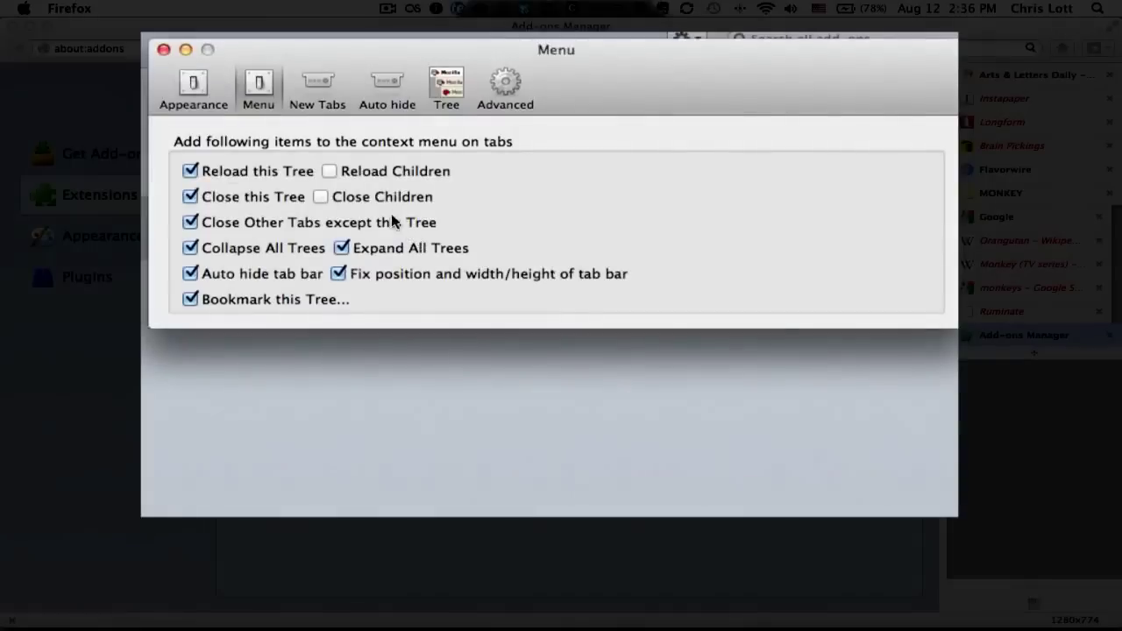
click(319, 82)
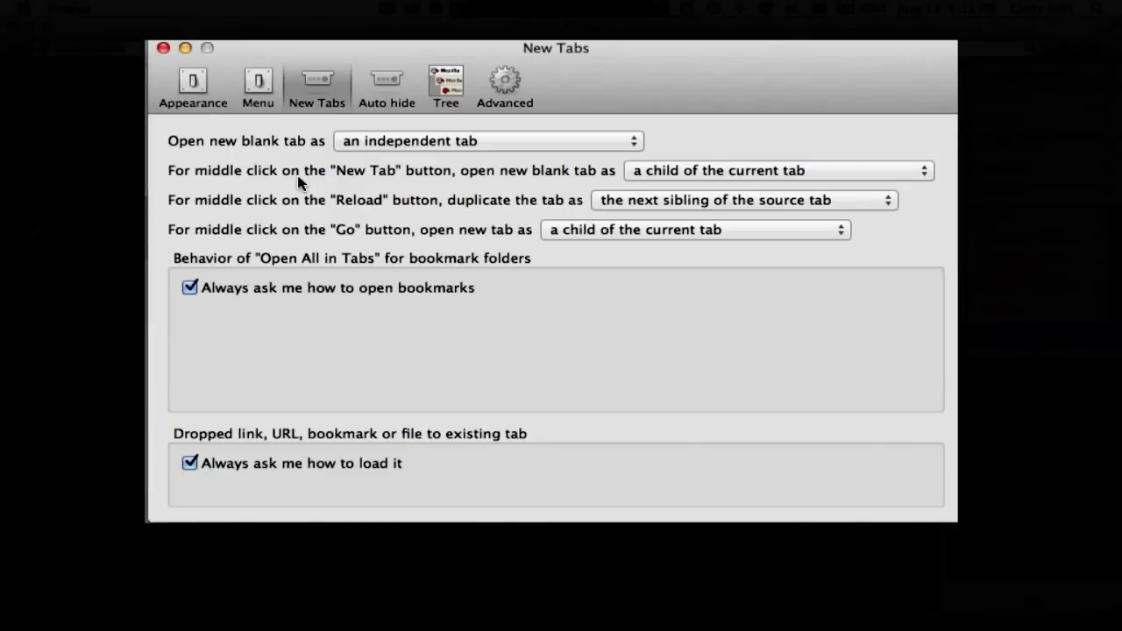
click(189, 287)
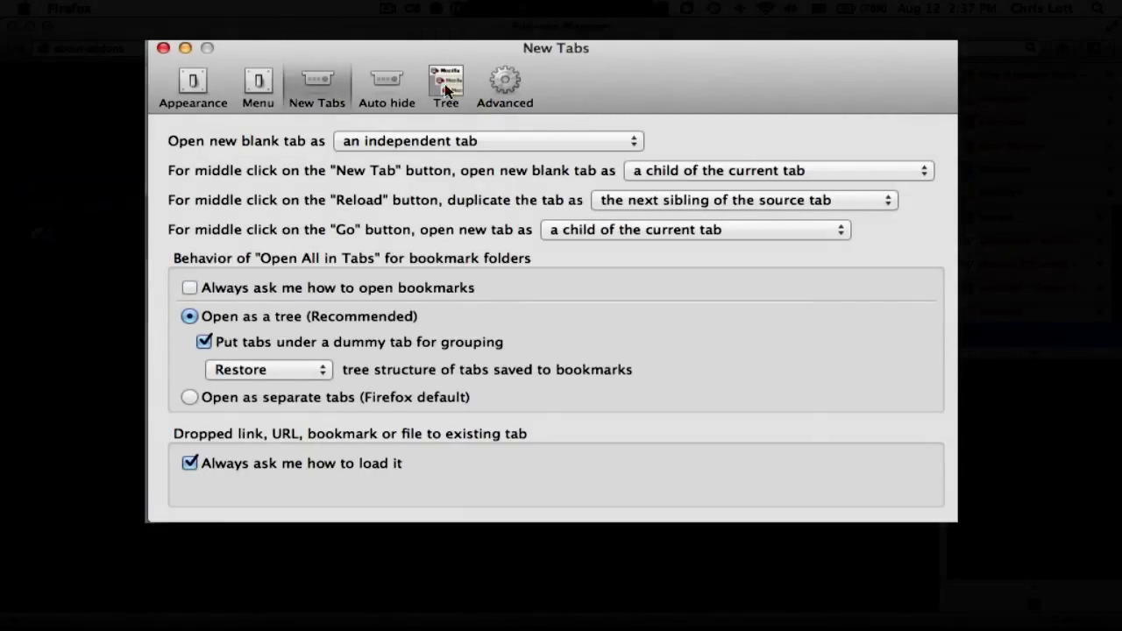
Try the Auto Shrink and Auto Hide tab bar modes for Normal Window Mode, and return to Show tab bar always.
click(396, 95)
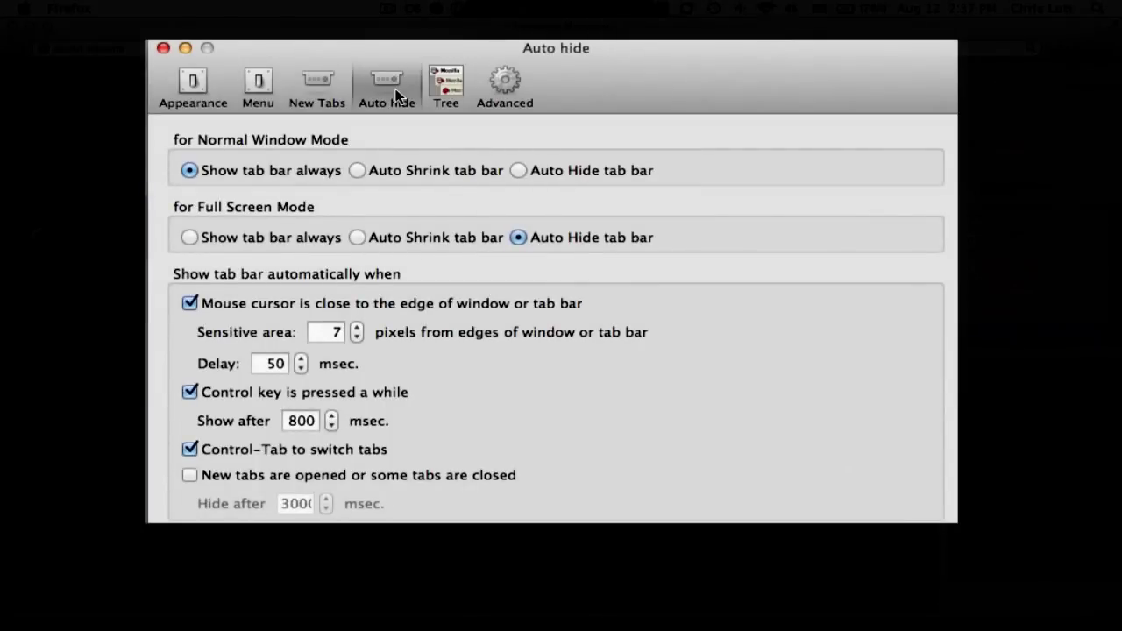
click(358, 171)
click(518, 171)
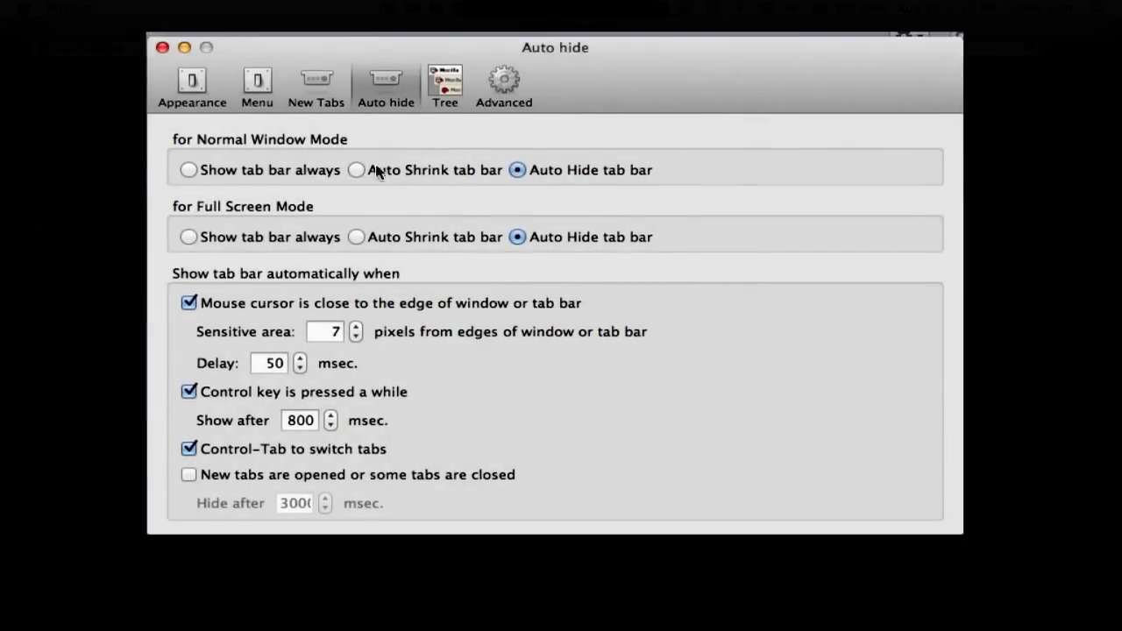
click(356, 171)
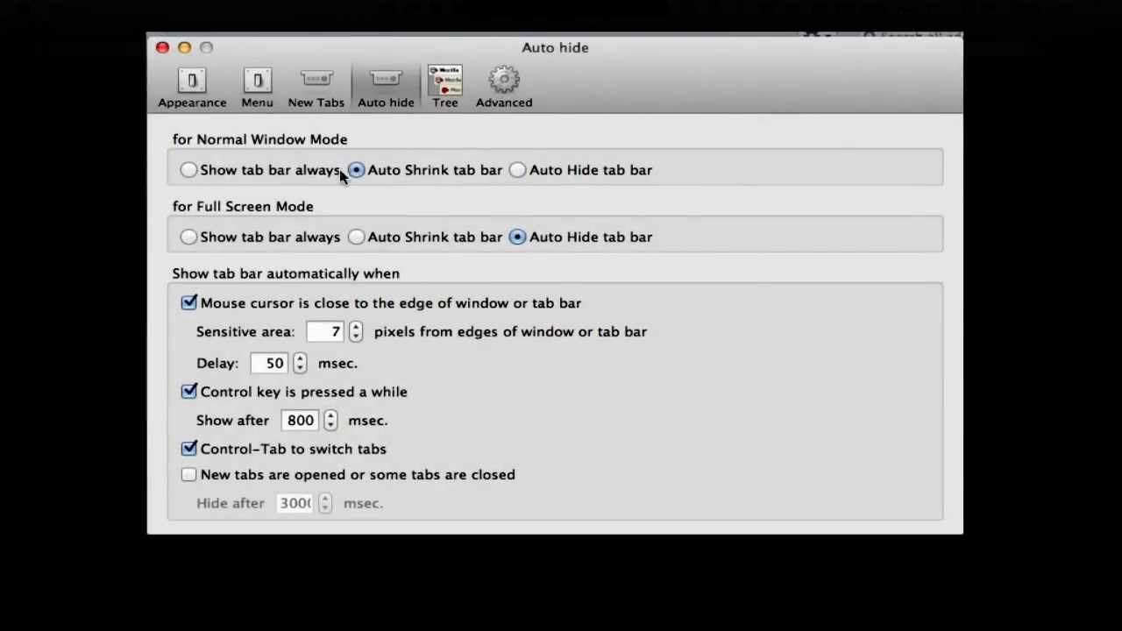
click(517, 171)
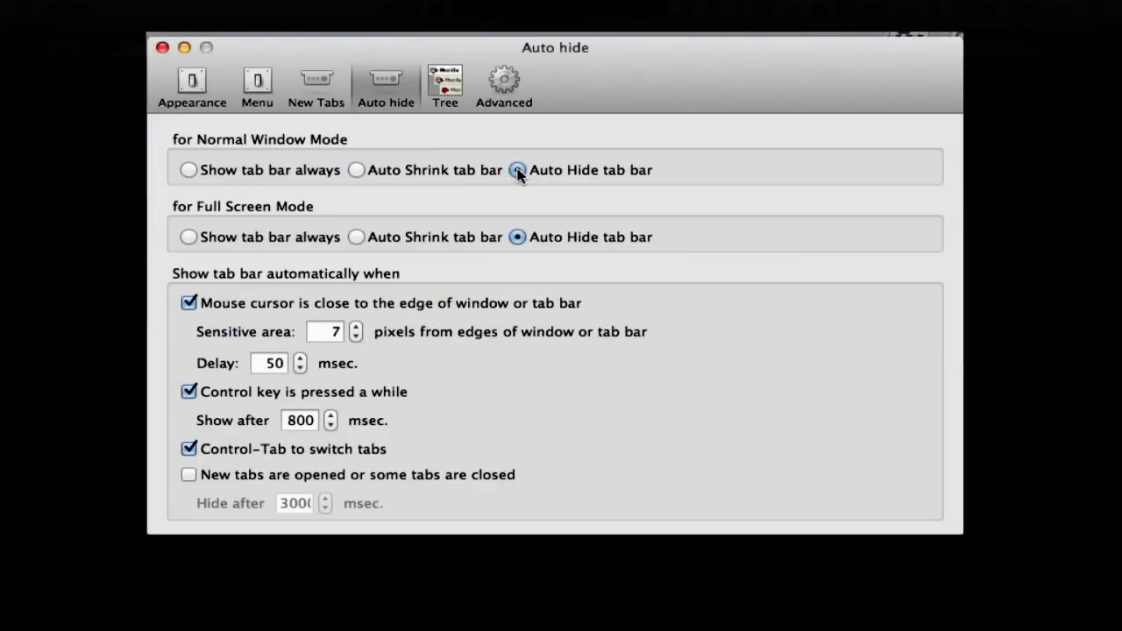
click(356, 170)
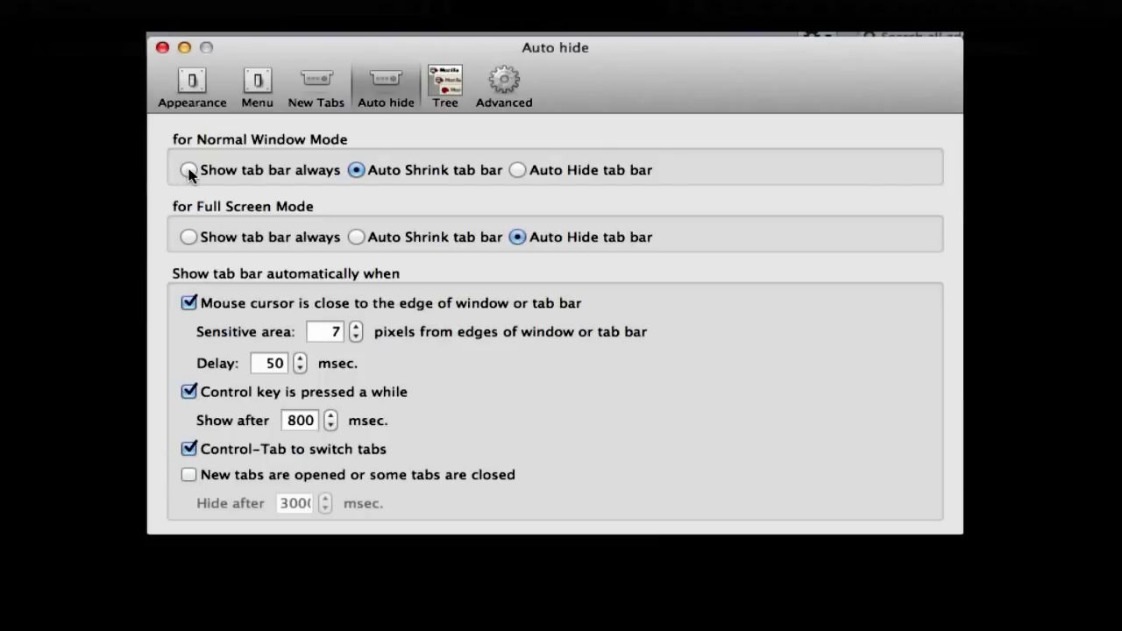
click(189, 171)
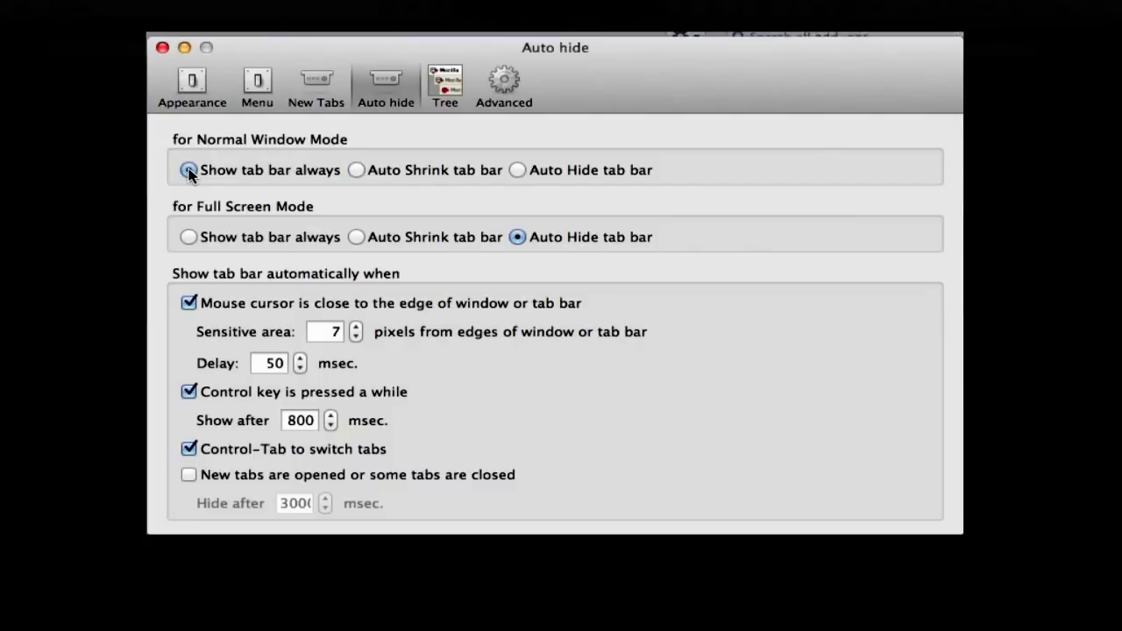
Review the Advanced, Tree and New Tabs settings of Tree Style Tab and close its preferences.
click(514, 79)
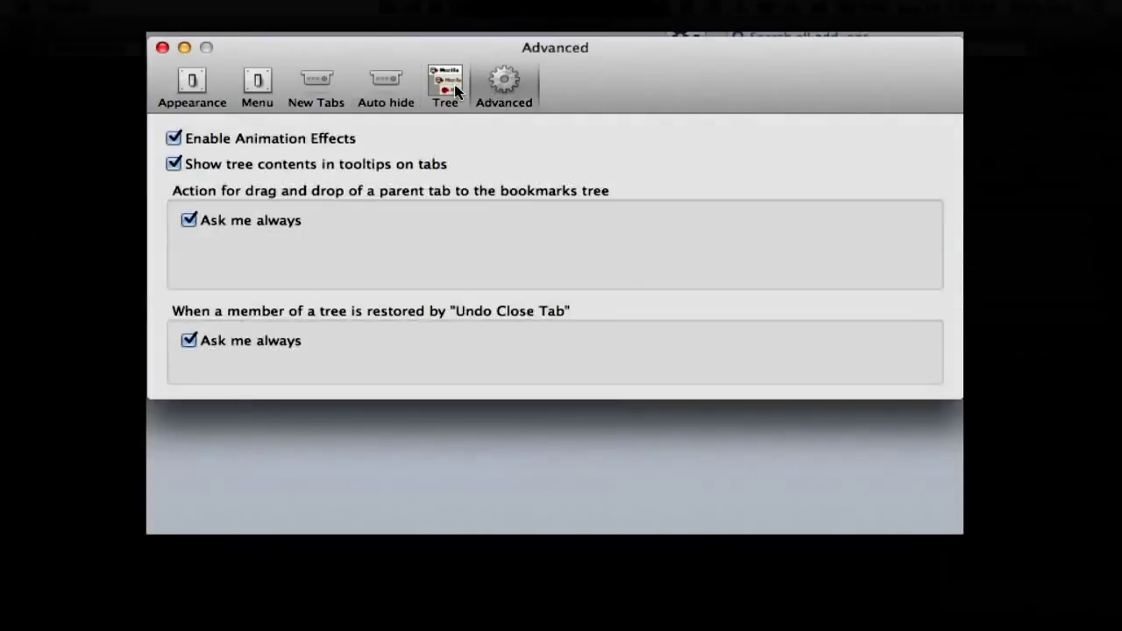
click(445, 83)
click(318, 93)
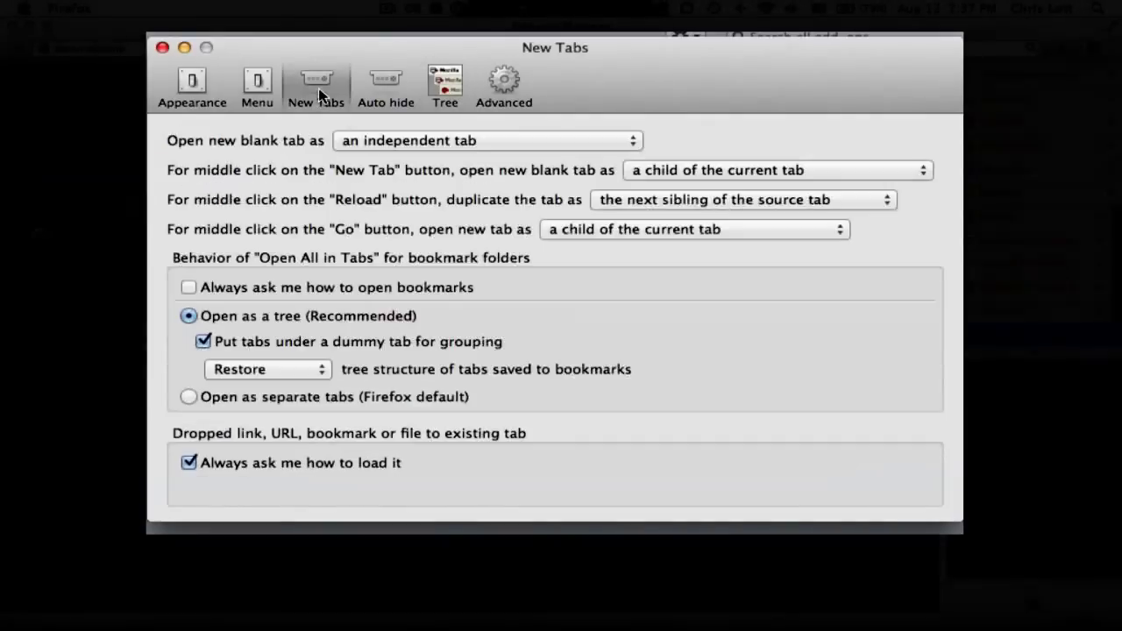
click(162, 47)
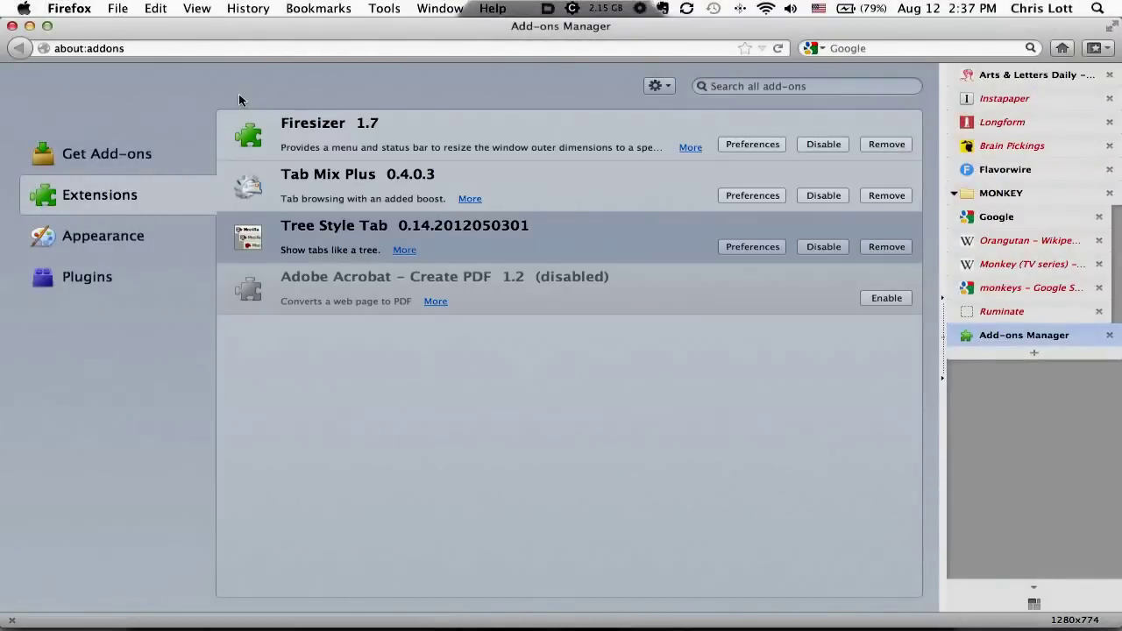